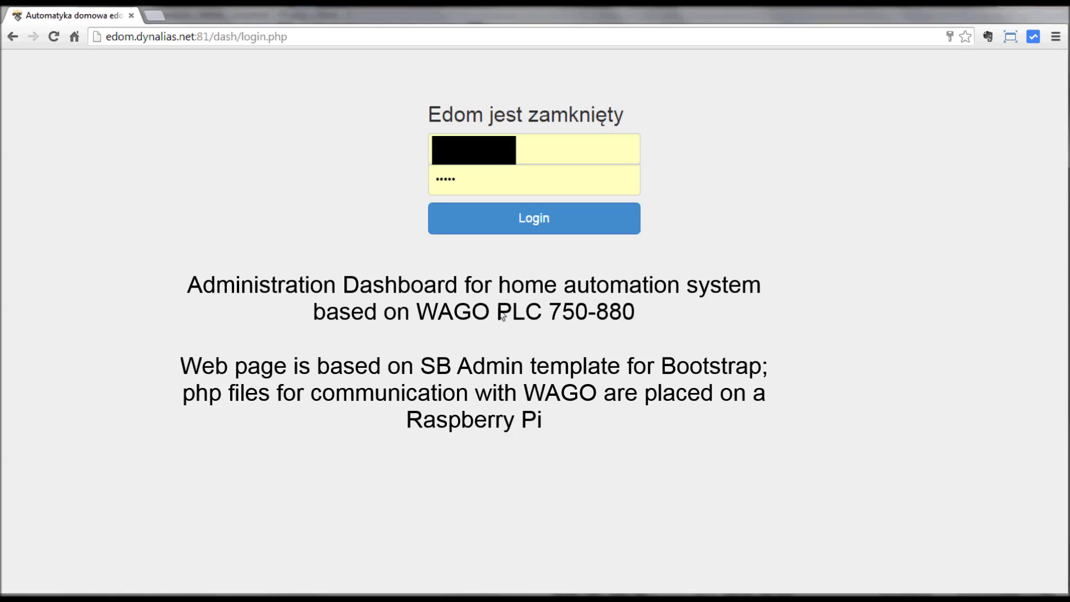
Log in to Edom with the entered credentials to reach the live dashboard
{"action": "left_click", "coordinate": [523, 233]}
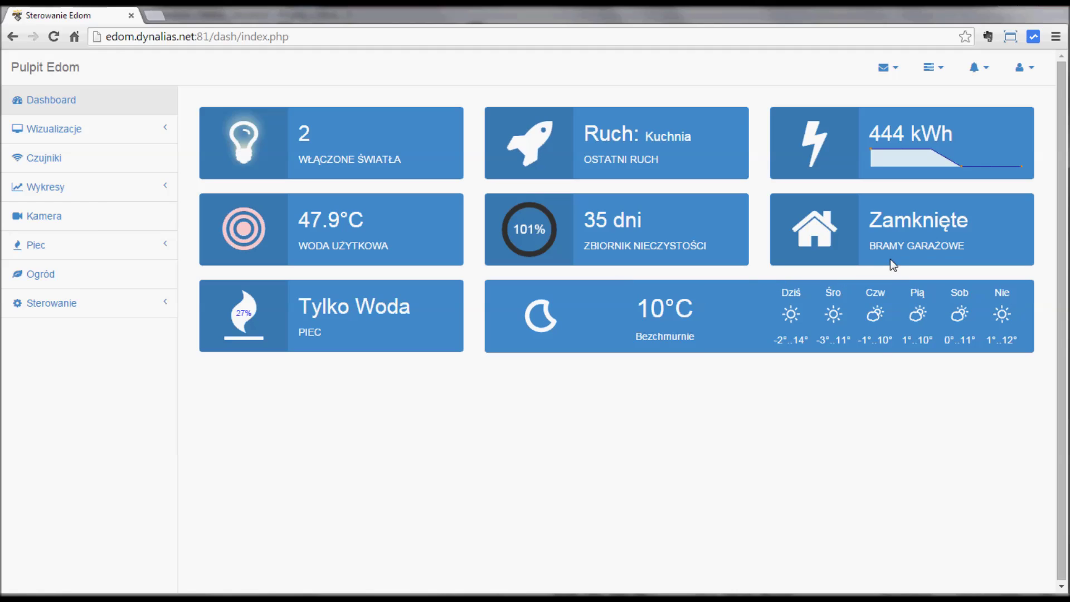
Look over the dashboard tiles and expand Wizualizacje to list Parter and Piwnica
{"action": "mouse_move", "coordinate": [911, 156]}
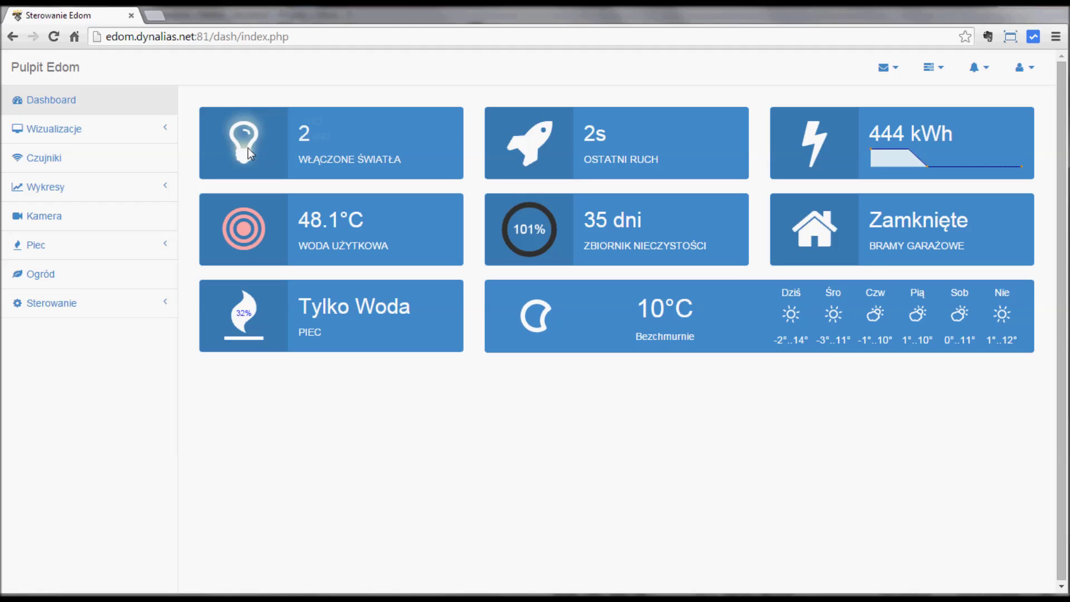
{"action": "mouse_move", "coordinate": [246, 148]}
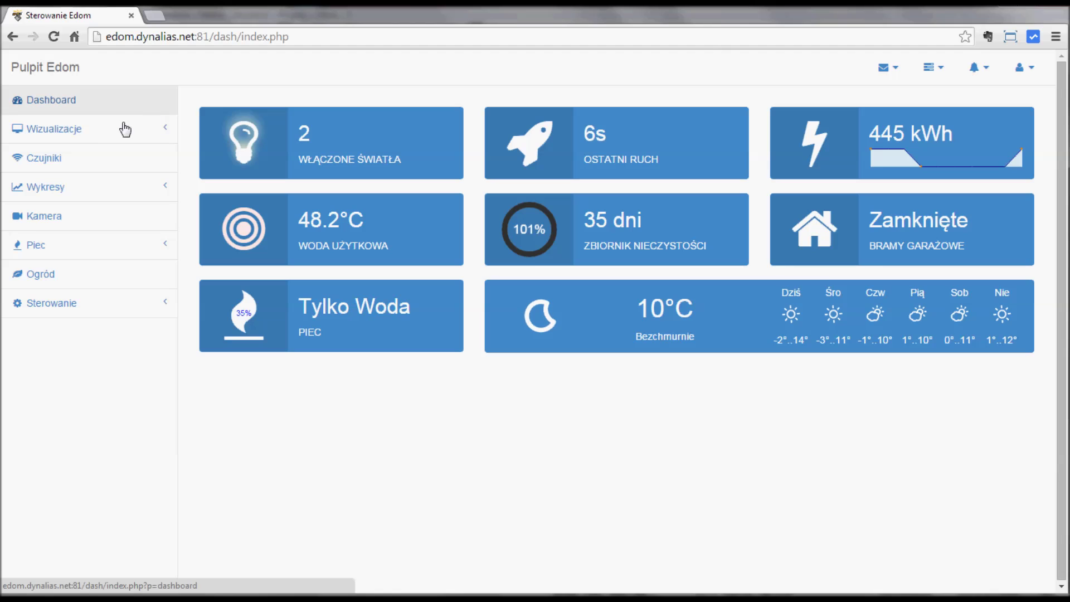
{"action": "left_click", "coordinate": [96, 136]}
View the Parter plan with a blind's UP/DN popup, then the Piwnica plan and Czujniki page
{"action": "left_click", "coordinate": [62, 158]}
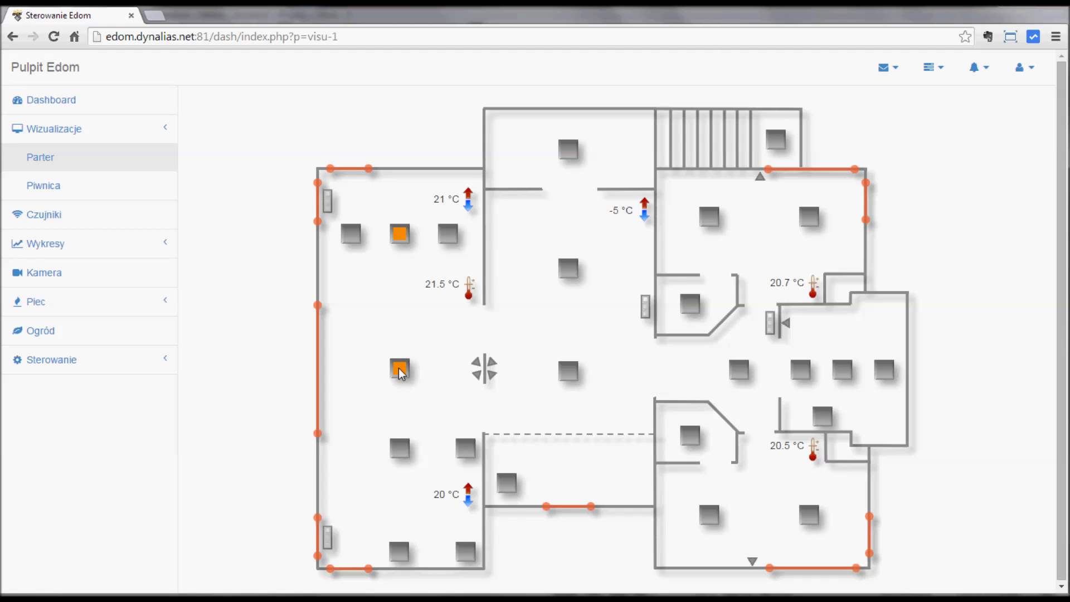
{"action": "left_click", "coordinate": [319, 420]}
{"action": "left_click", "coordinate": [73, 196]}
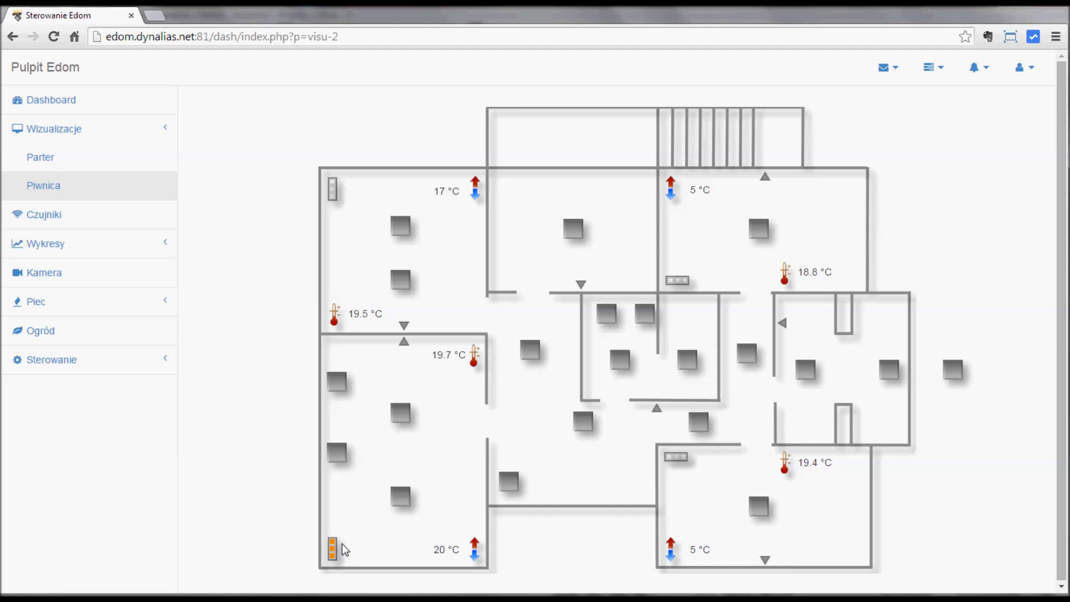
{"action": "left_click", "coordinate": [151, 225]}
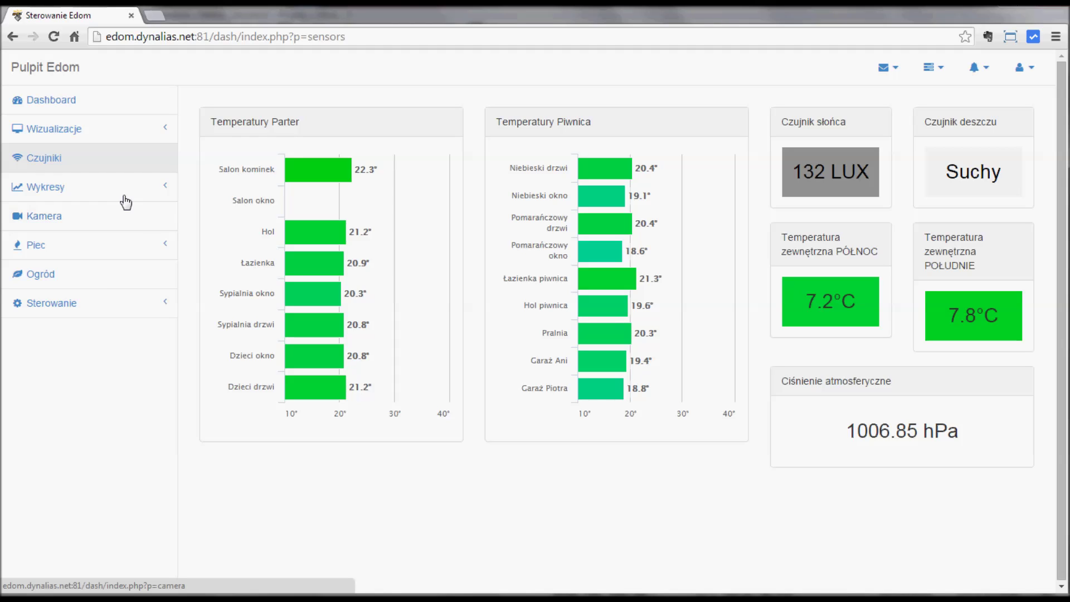
Reload the Czujniki sensor page twice, then expand Wykresy and open the Temperatury charts
{"action": "left_click", "coordinate": [51, 156]}
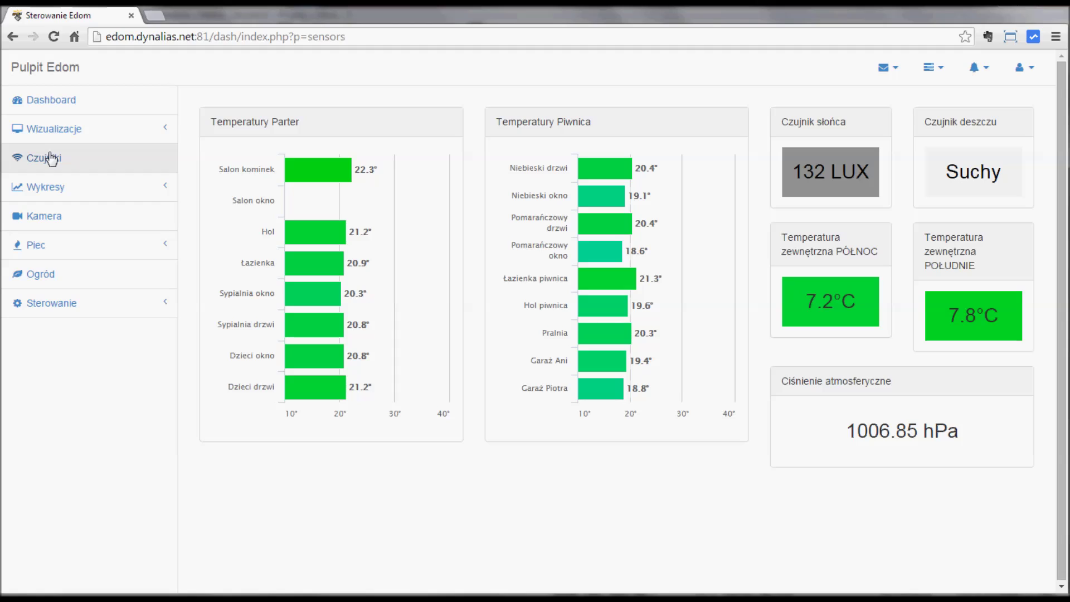
{"action": "left_click", "coordinate": [51, 158]}
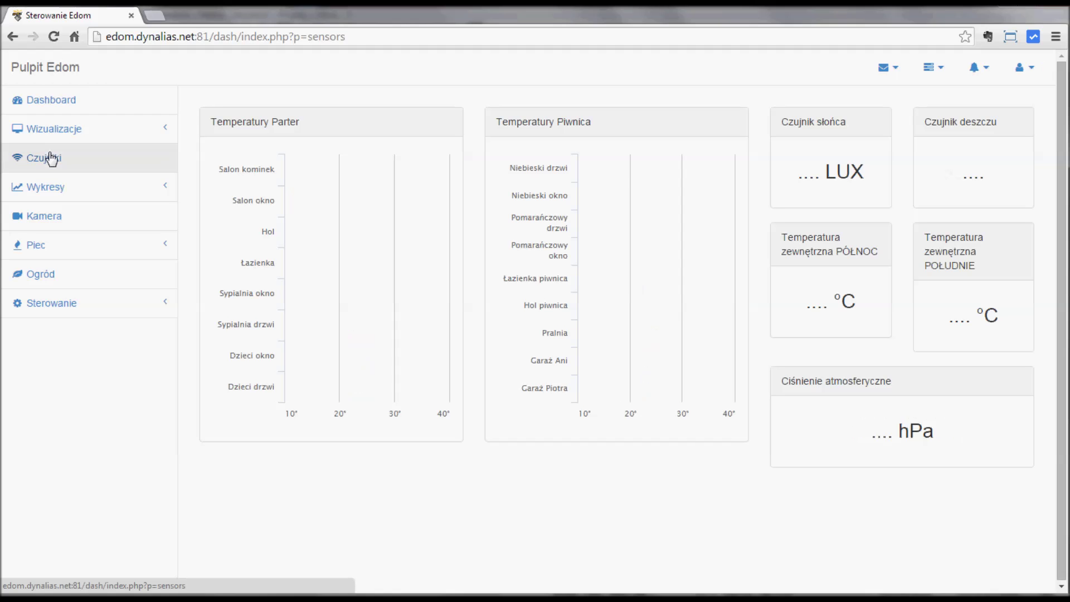
{"action": "left_click", "coordinate": [41, 195]}
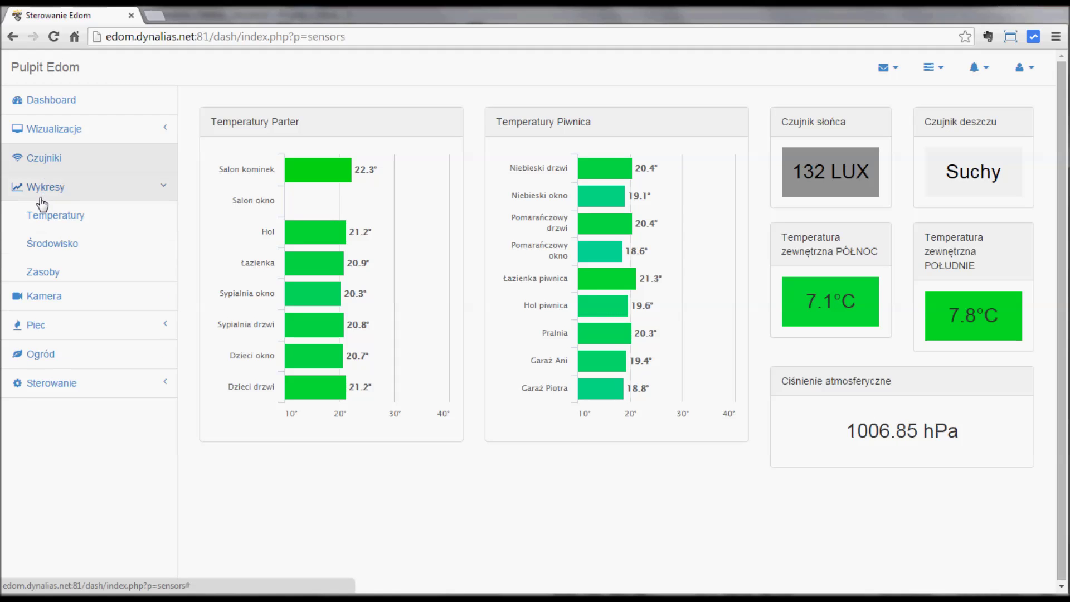
{"action": "left_click", "coordinate": [45, 221]}
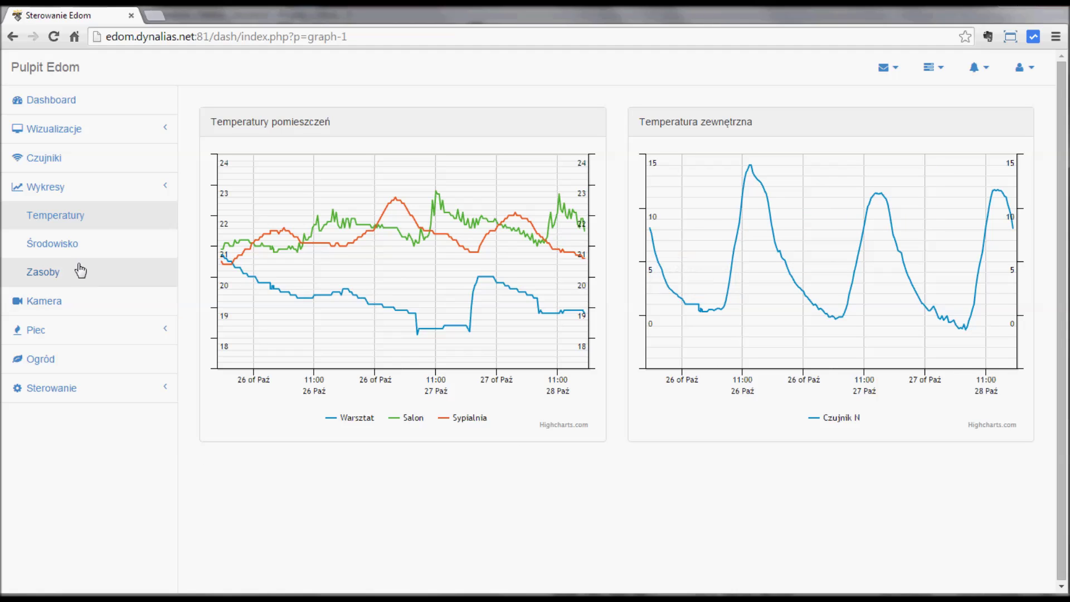
Move from Temperatury to the Środowisko charts, then to the Zasoby electricity and tank charts
{"action": "left_click", "coordinate": [62, 248]}
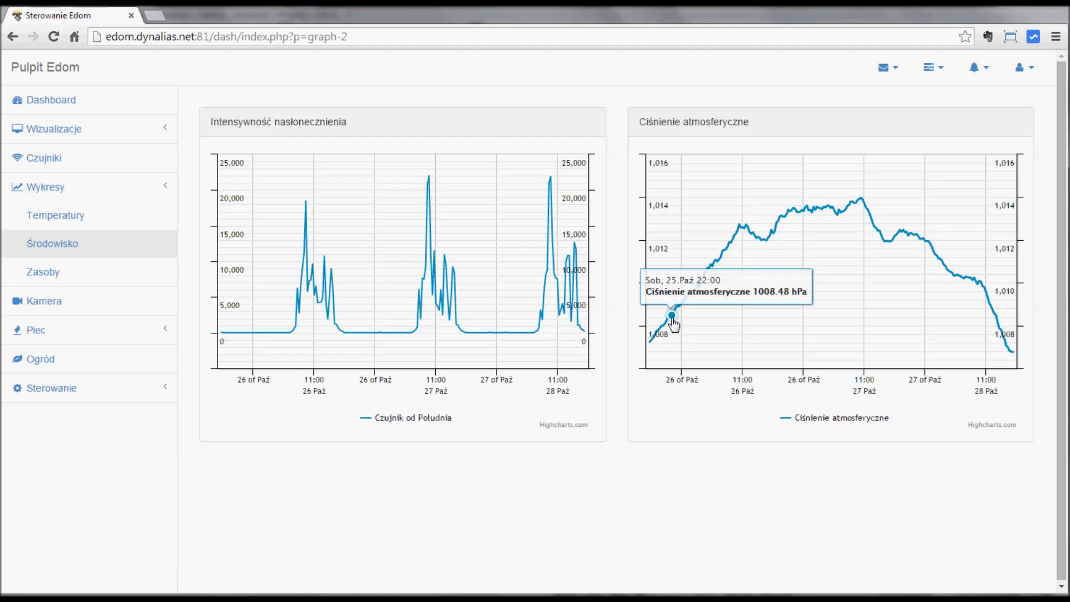
{"action": "left_click", "coordinate": [93, 279]}
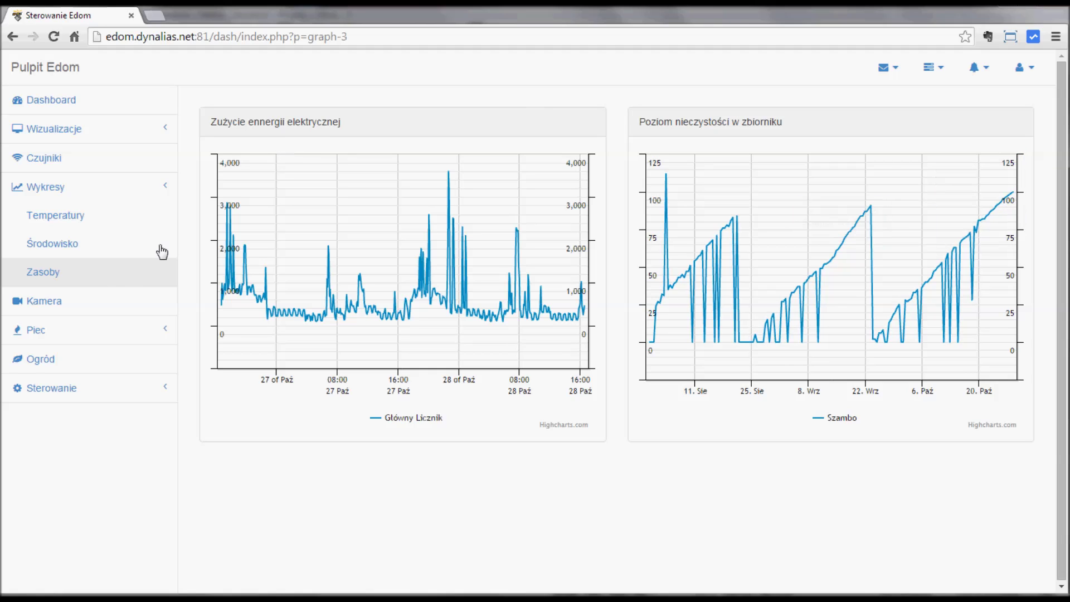
Show the Kamera gate feed in full screen, zooming into the image and back out
{"action": "left_click", "coordinate": [58, 308]}
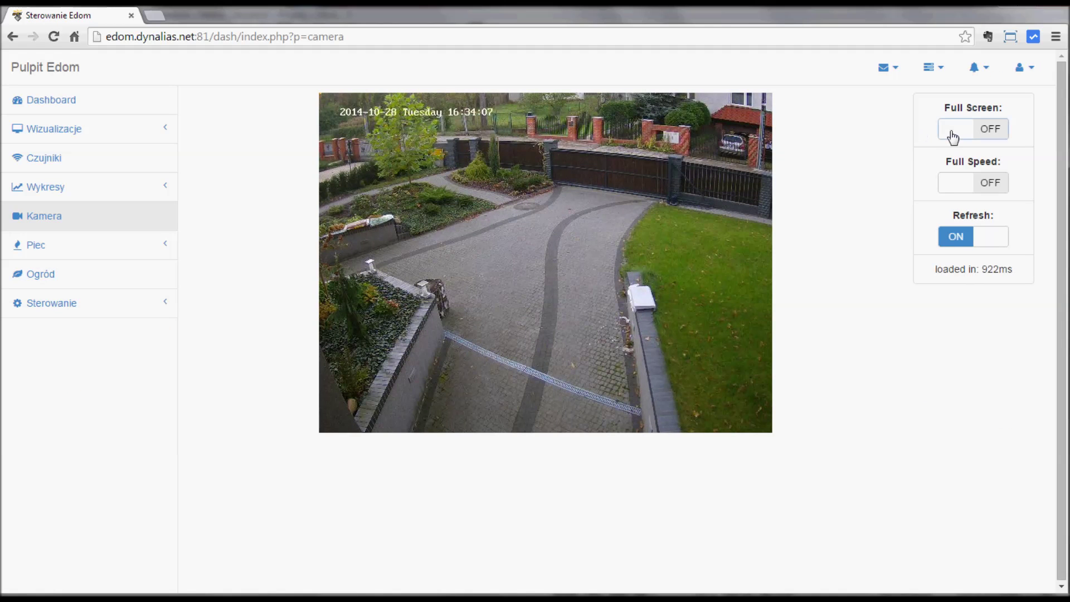
{"action": "left_click", "coordinate": [985, 136]}
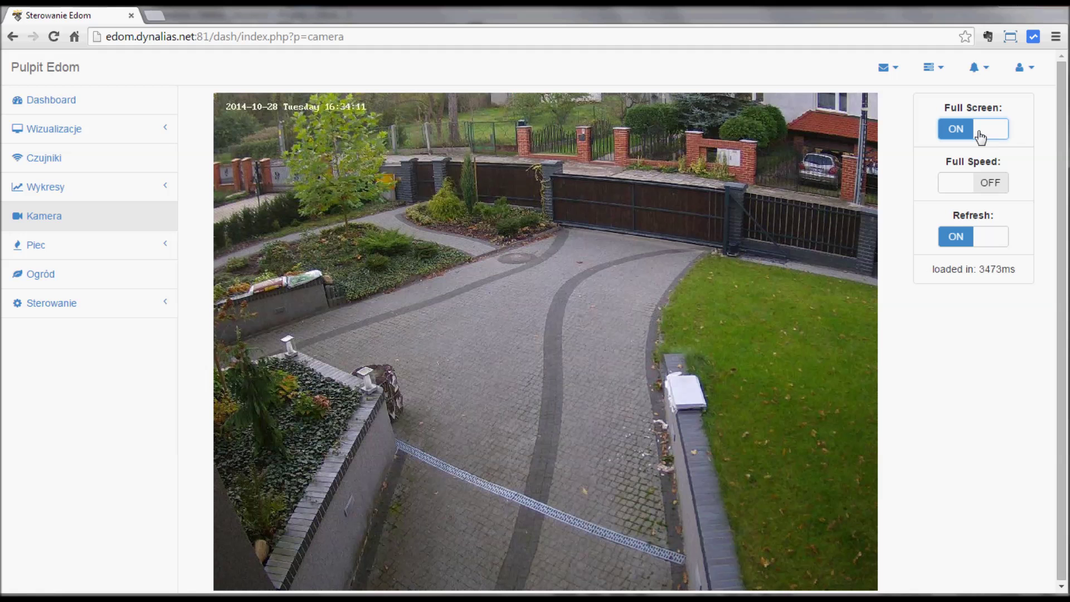
{"action": "left_click", "coordinate": [561, 256]}
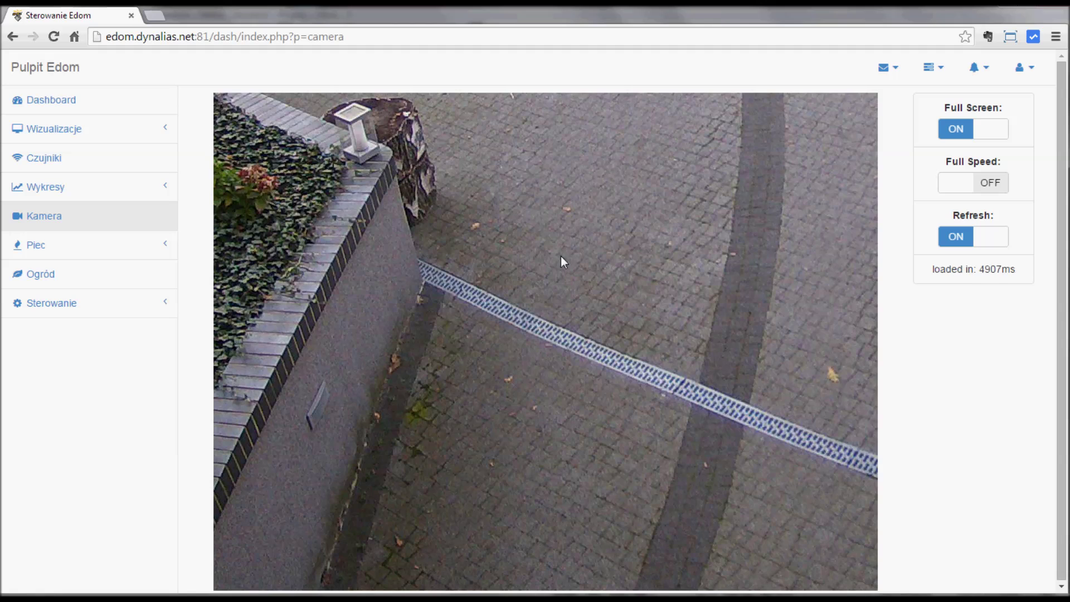
{"action": "left_click", "coordinate": [551, 186]}
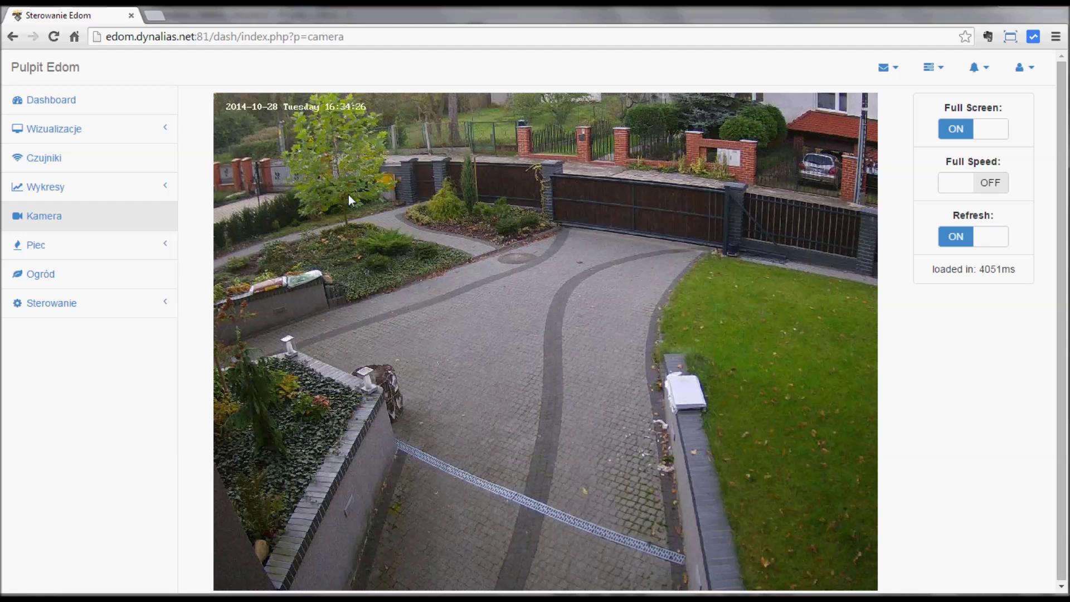
{"action": "left_click", "coordinate": [127, 249]}
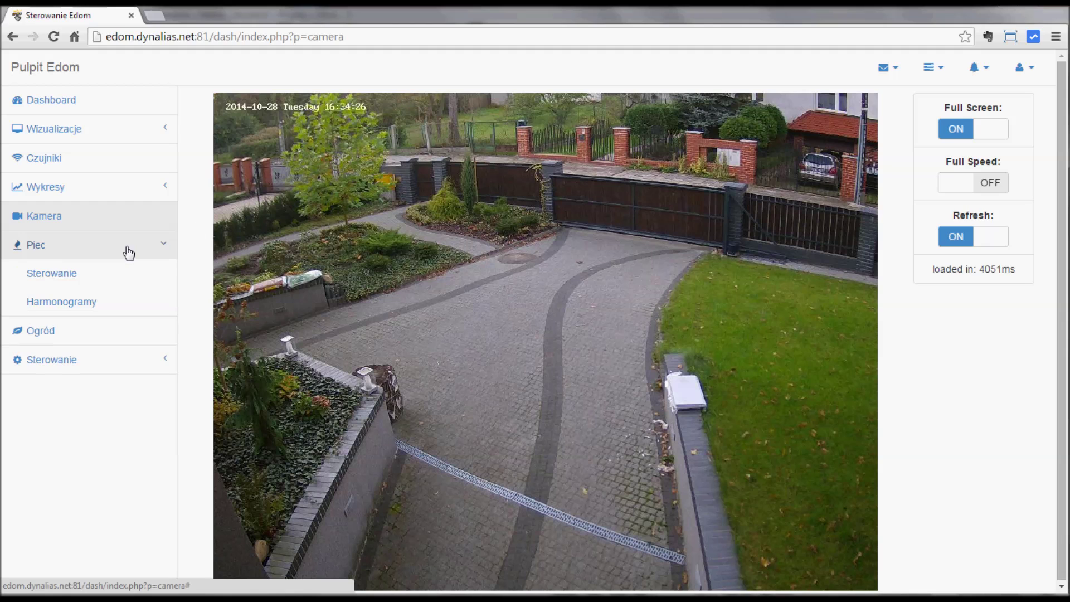
On Piec > Sterowanie, lower the Woda użytkowa setpoint from 56°C to 55°C
{"action": "left_click", "coordinate": [67, 274]}
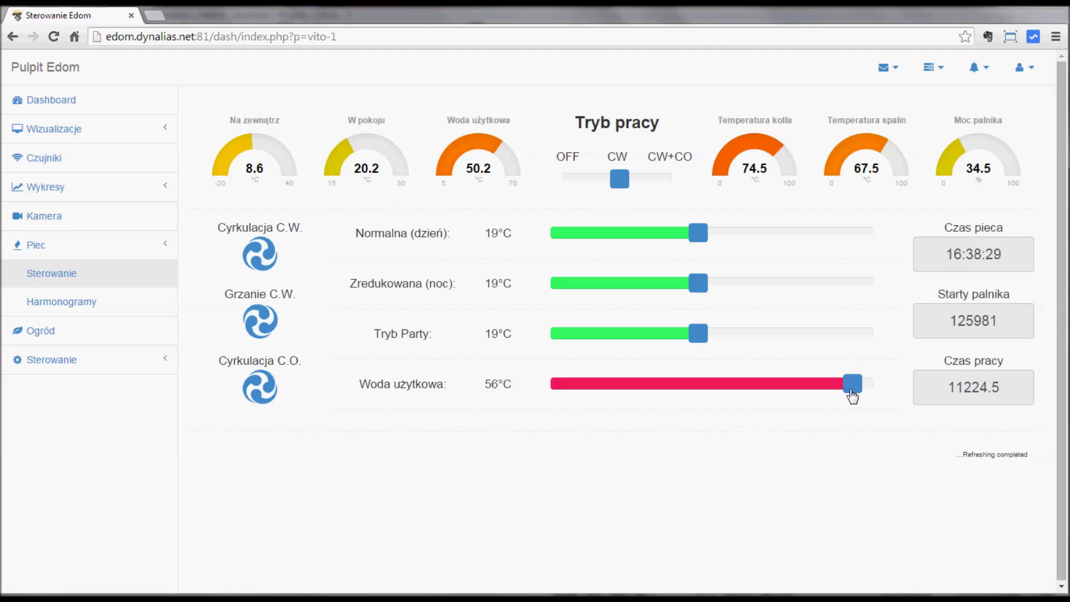
{"action": "mouse_move", "coordinate": [851, 395]}
{"action": "left_mouse_down"}
{"action": "mouse_move", "coordinate": [558, 399]}
{"action": "mouse_move", "coordinate": [846, 393]}
{"action": "left_mouse_up"}
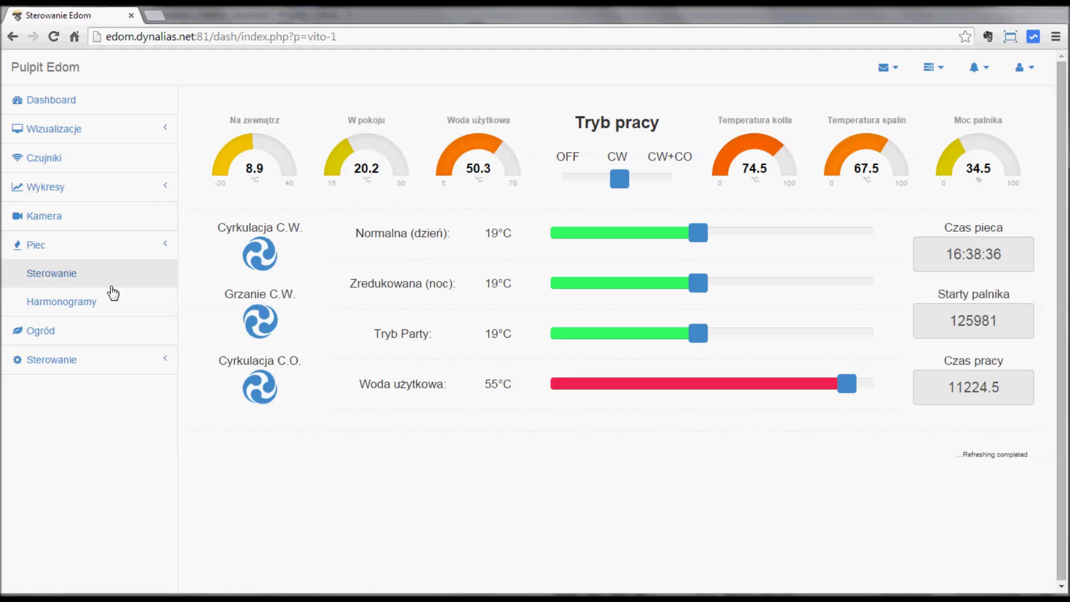
In Harmonogramy's Cyrkulacja schedule, set Monday's first switch-off hour to 22 and copy it to all days
{"action": "left_click", "coordinate": [95, 302]}
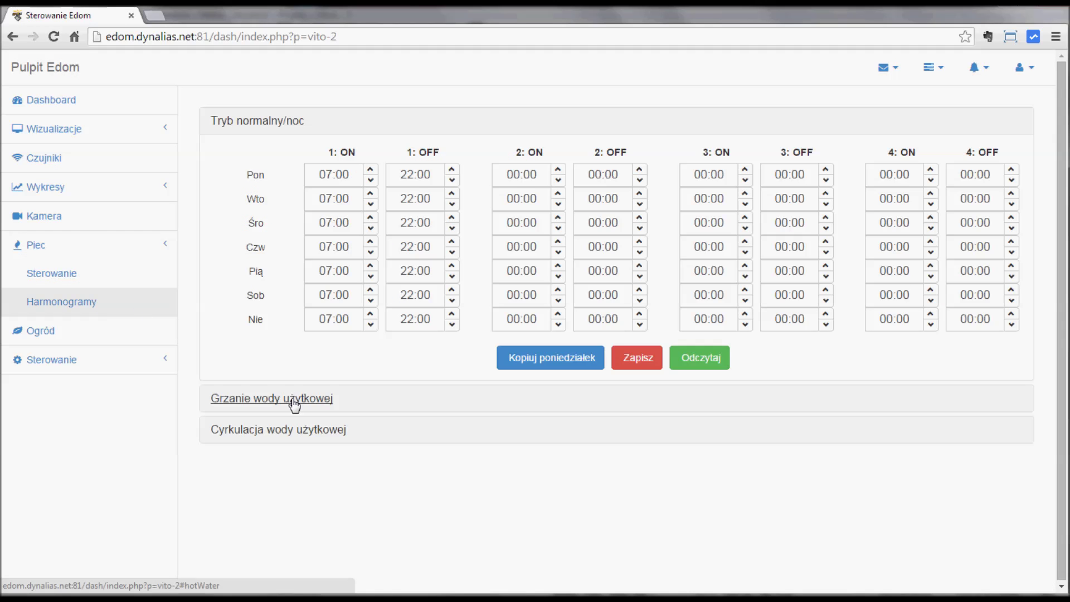
{"action": "left_click", "coordinate": [295, 399]}
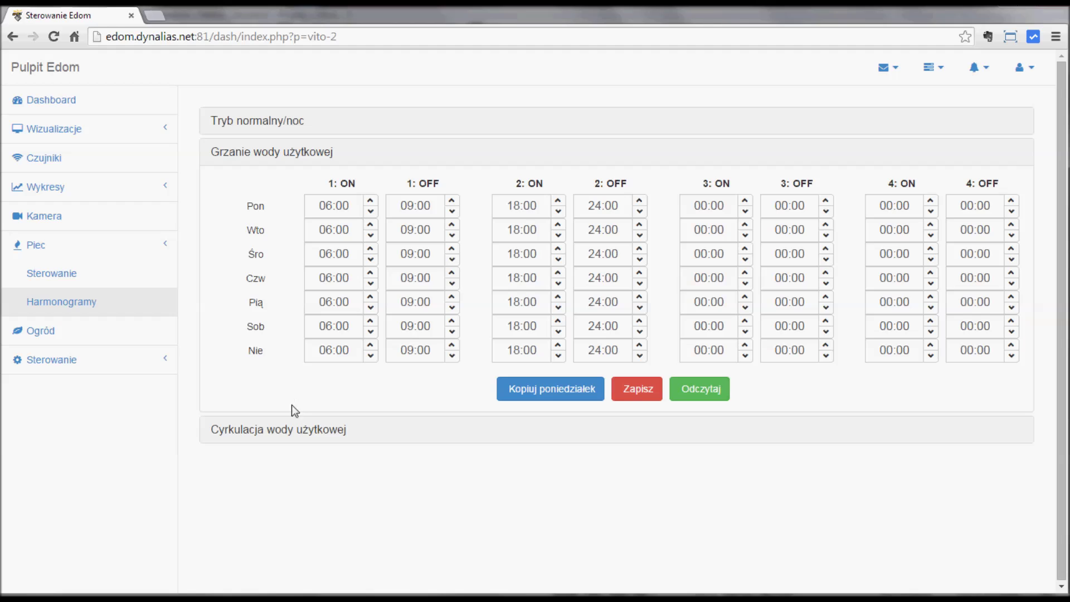
{"action": "left_click", "coordinate": [291, 431]}
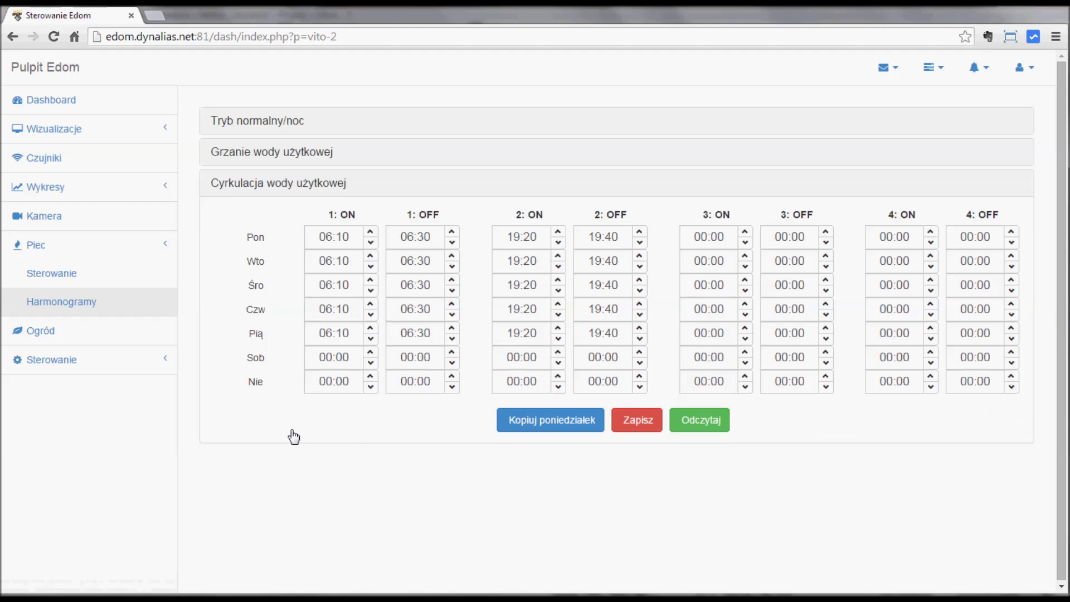
{"action": "left_click", "coordinate": [409, 236]}
{"action": "left_click", "coordinate": [415, 237]}
{"action": "type", "text": "22"}
{"action": "left_click", "coordinate": [556, 429]}
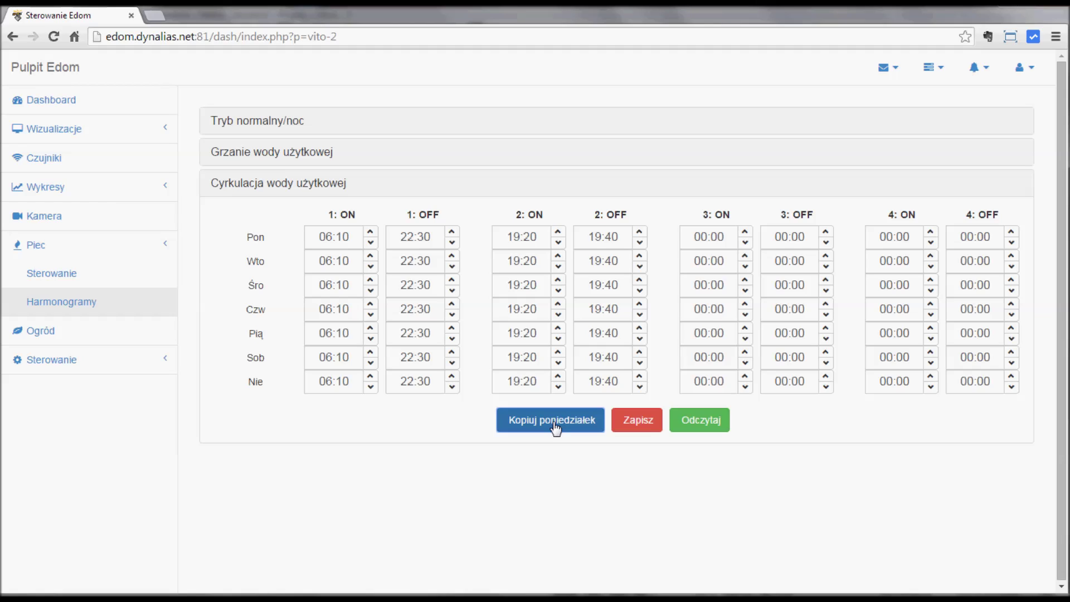
Change Monday's first switch-off to 18:30, copy it to every day, and save
{"action": "left_click", "coordinate": [414, 240]}
{"action": "left_click", "coordinate": [399, 238]}
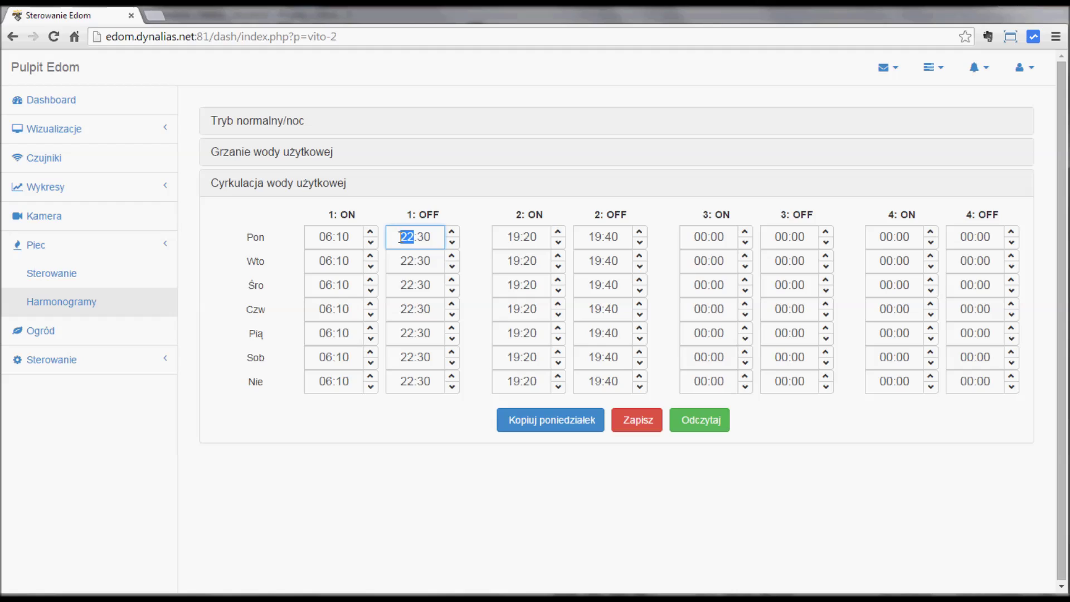
{"action": "type", "text": "18"}
{"action": "left_click", "coordinate": [540, 422]}
{"action": "left_click", "coordinate": [635, 422]}
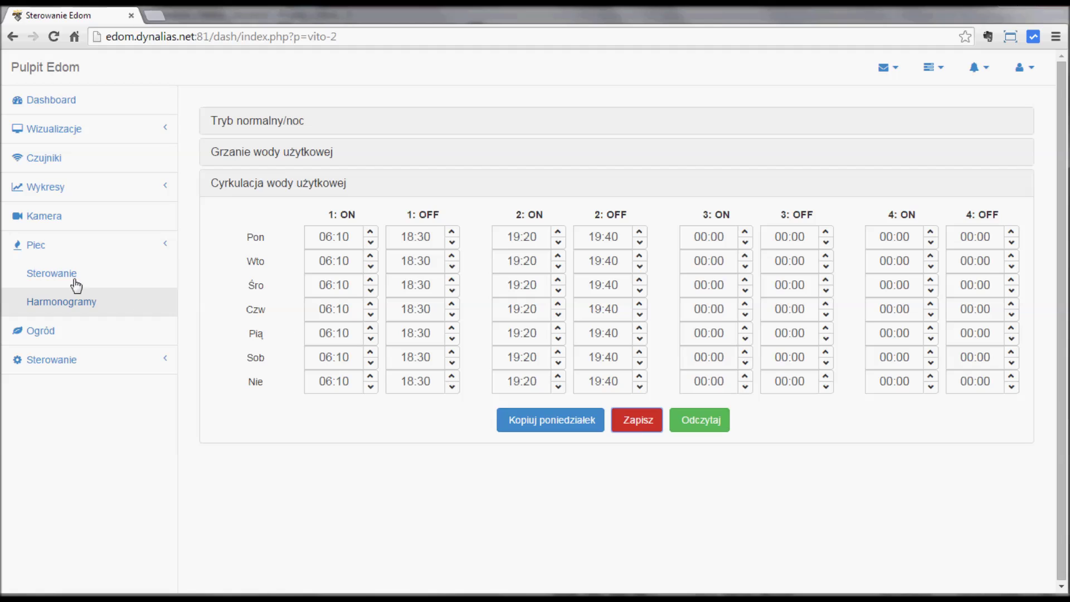
Reload Harmonogramy and check the circulation switch-offs still read 18:30, visiting Sterowanie in between
{"action": "left_click", "coordinate": [65, 300]}
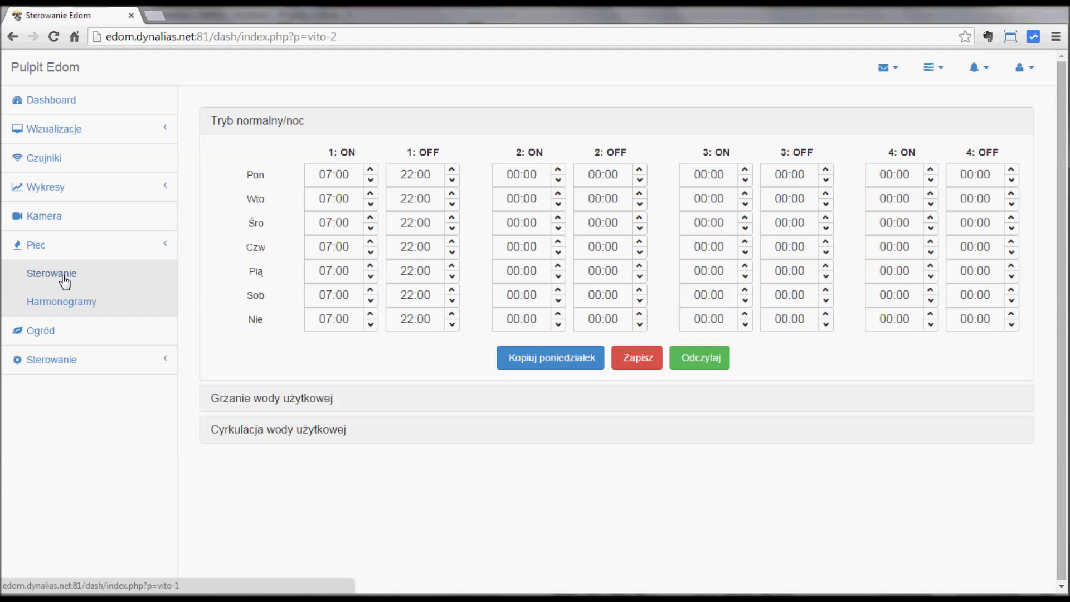
{"action": "left_click", "coordinate": [64, 279]}
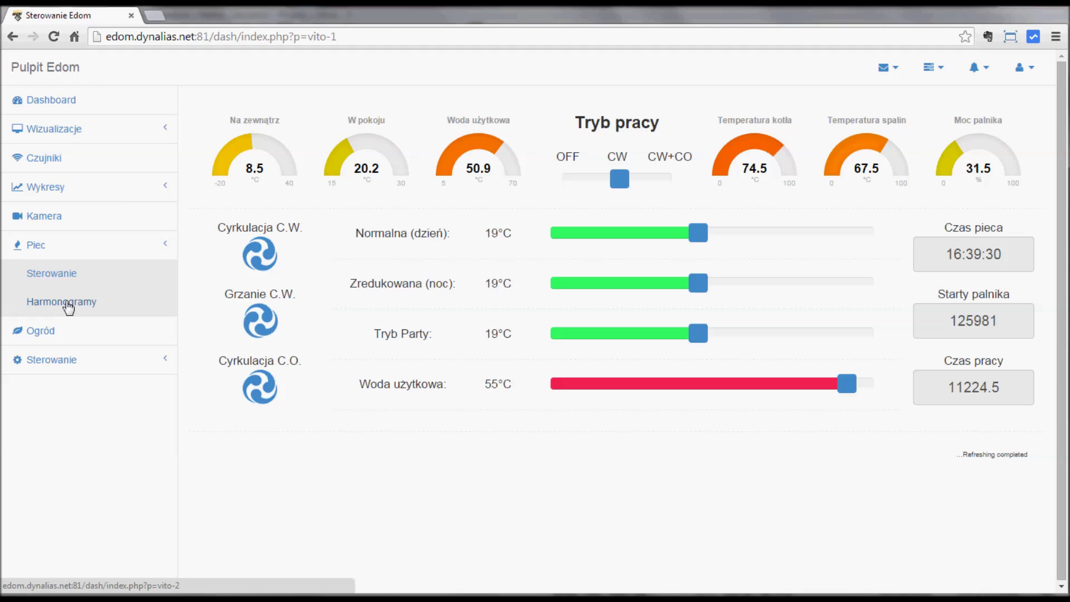
{"action": "left_click", "coordinate": [67, 304]}
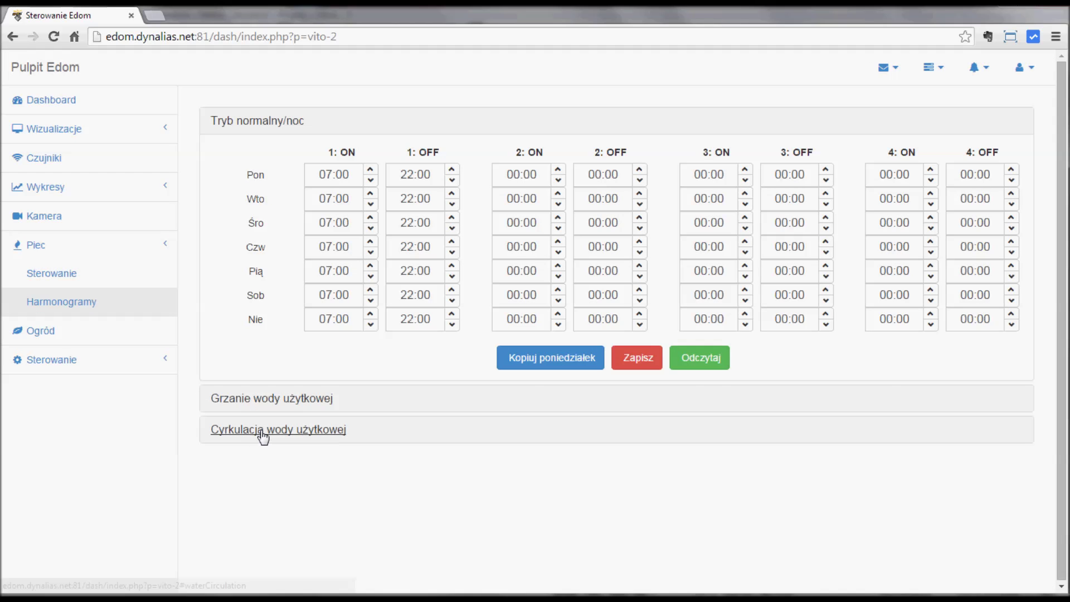
{"action": "left_click", "coordinate": [263, 435]}
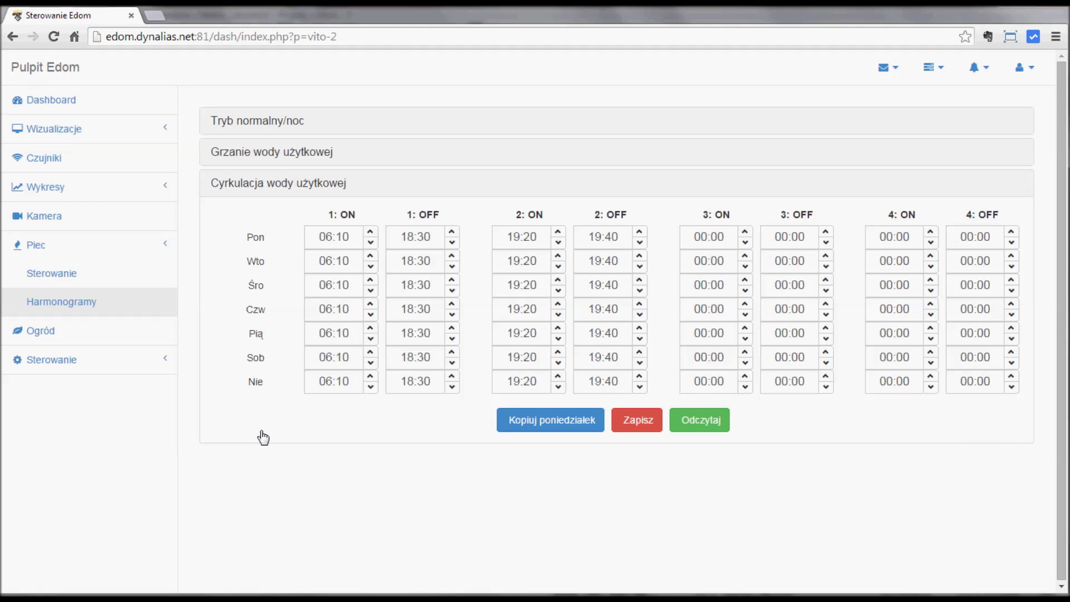
{"action": "left_click", "coordinate": [82, 274]}
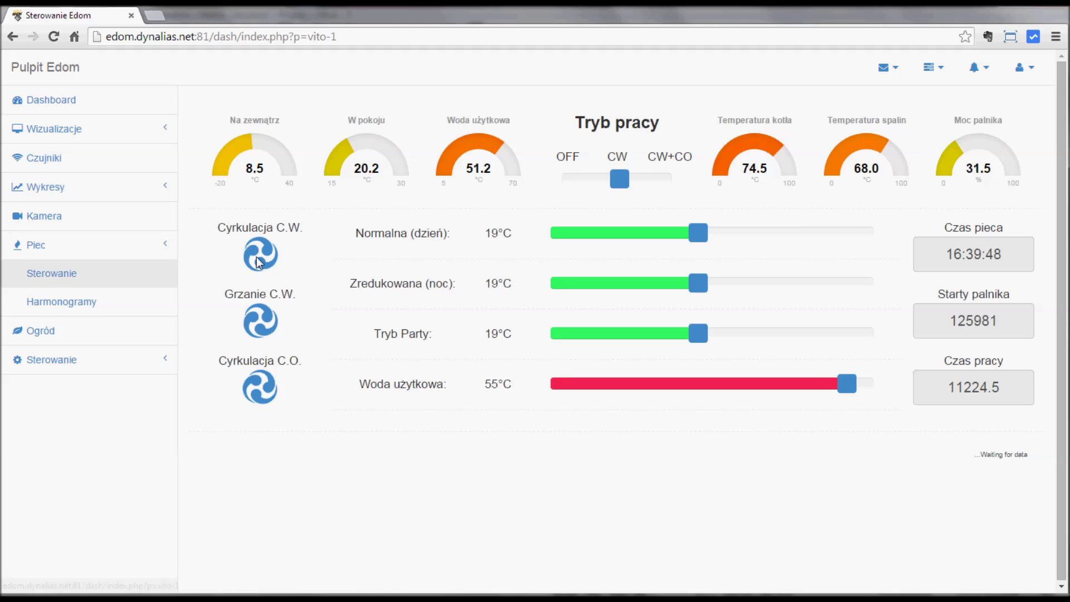
{"action": "left_click", "coordinate": [75, 306]}
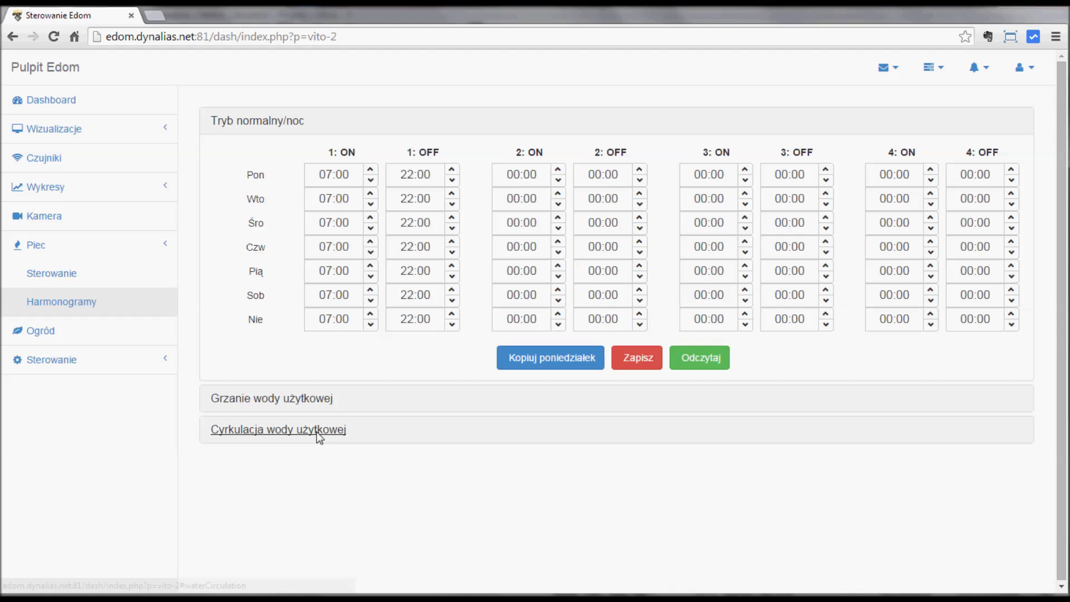
Set Monday's first circulation switch-off to 06:30 and copy Monday's times to all days
{"action": "left_click", "coordinate": [317, 432]}
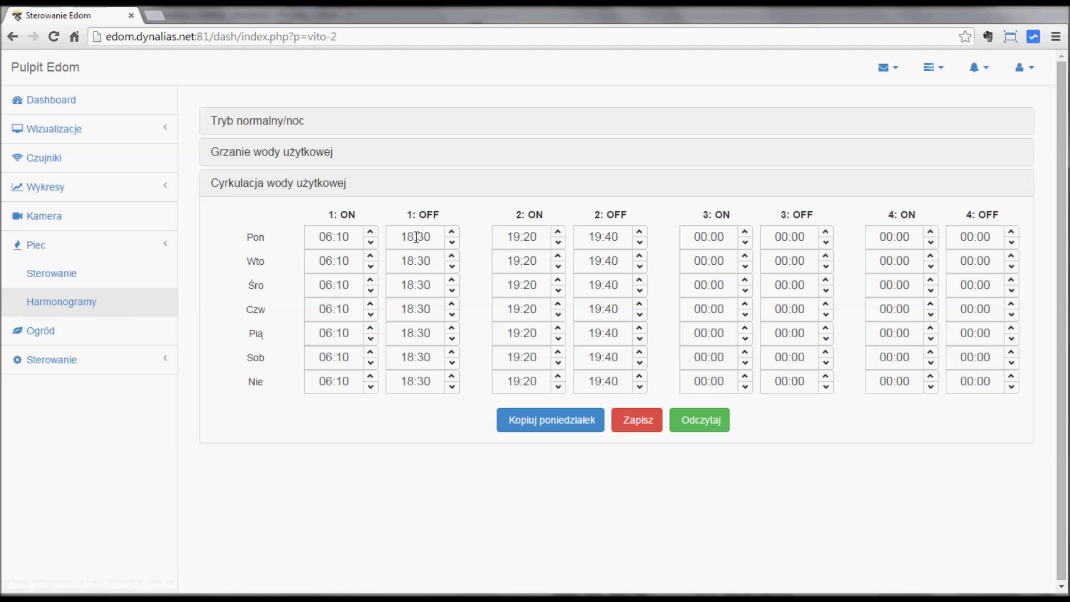
{"action": "left_click", "coordinate": [415, 238]}
{"action": "left_click", "coordinate": [453, 243]}
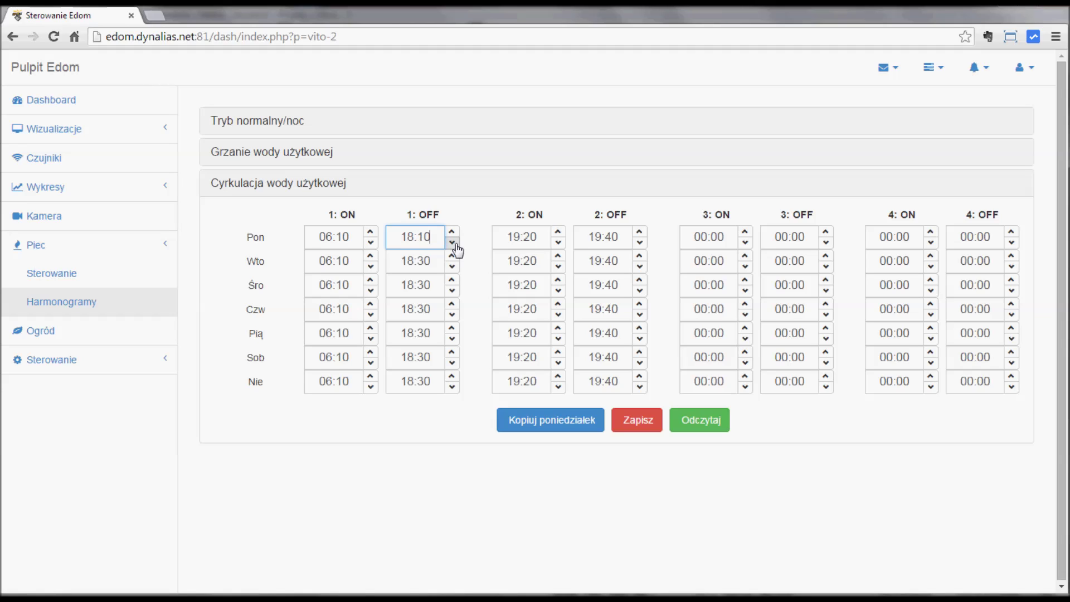
{"action": "left_click", "coordinate": [452, 231]}
{"action": "left_click", "coordinate": [451, 231]}
{"action": "key", "text": "BackSpace"}
{"action": "key", "text": "BackSpace"}
{"action": "type", "text": "06"}
{"action": "left_click", "coordinate": [560, 424]}
Clear Saturday's and Sunday's first circulation period switch-on and switch-off times to zero
{"action": "left_click", "coordinate": [326, 365]}
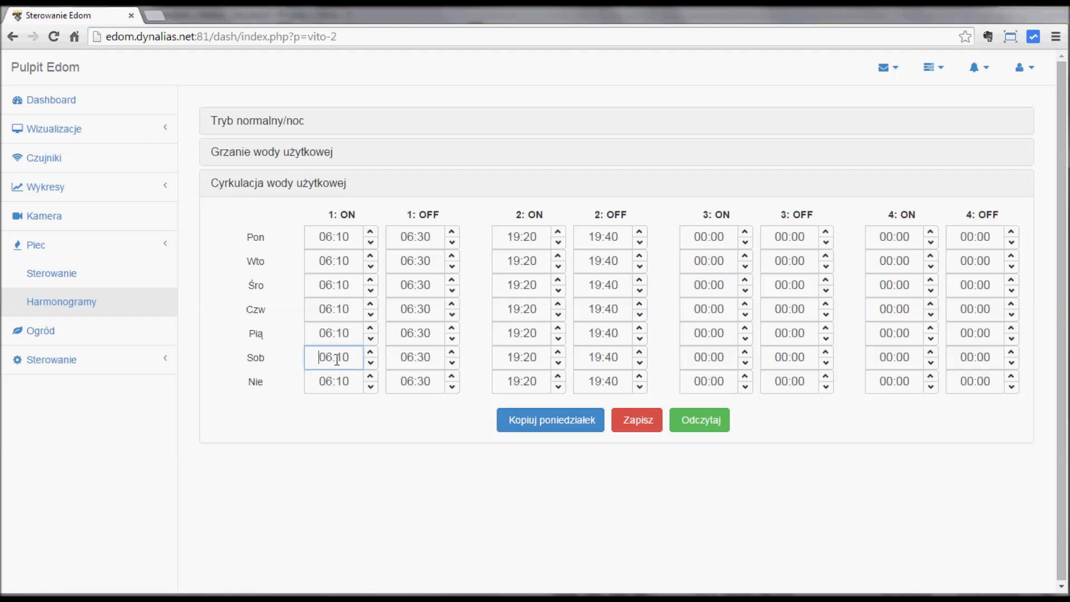
{"action": "left_click_drag", "start_coordinate": [319, 362], "coordinate": [314, 384]}
{"action": "type", "text": "0"}
{"action": "left_click", "coordinate": [354, 383]}
{"action": "type", "text": "0"}
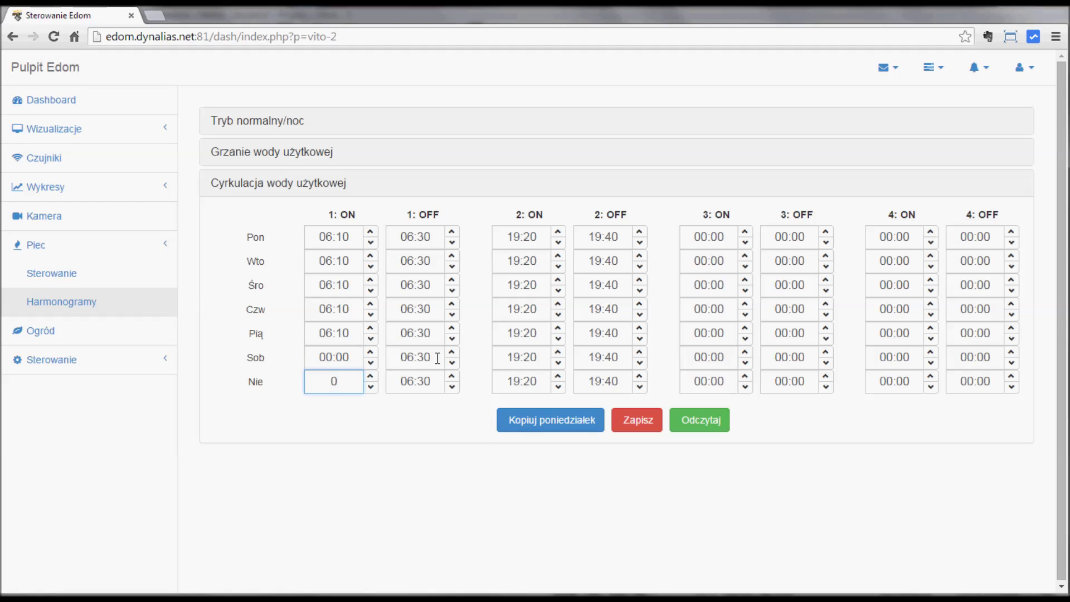
{"action": "left_click_drag", "start_coordinate": [437, 358], "coordinate": [402, 357]}
{"action": "key", "text": "BackSpace"}
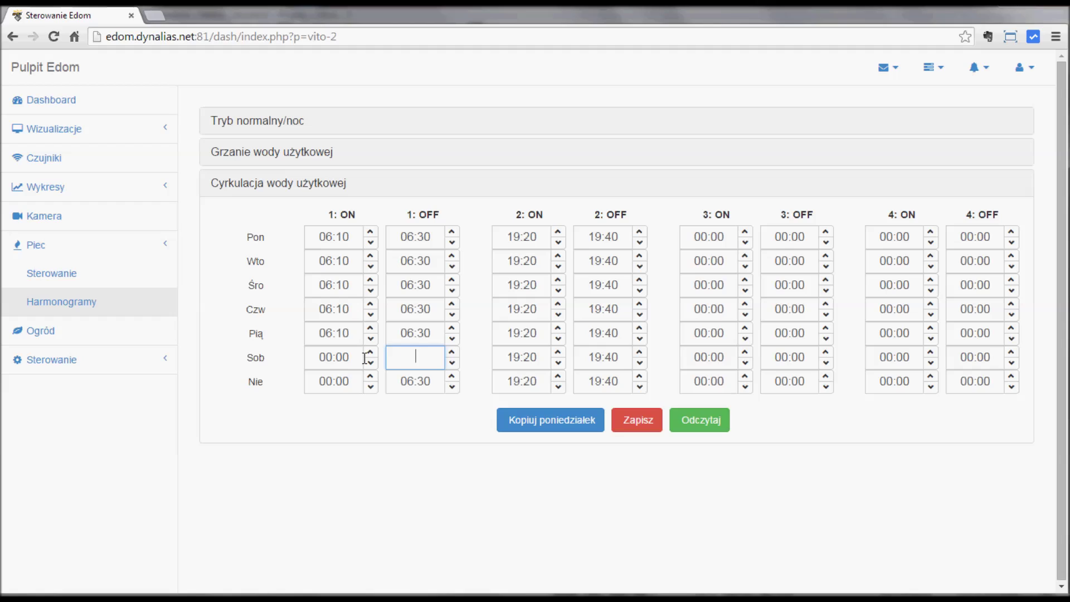
{"action": "left_click", "coordinate": [429, 381]}
{"action": "left_click_drag", "start_coordinate": [430, 381], "coordinate": [403, 382]}
{"action": "key", "text": "BackSpace"}
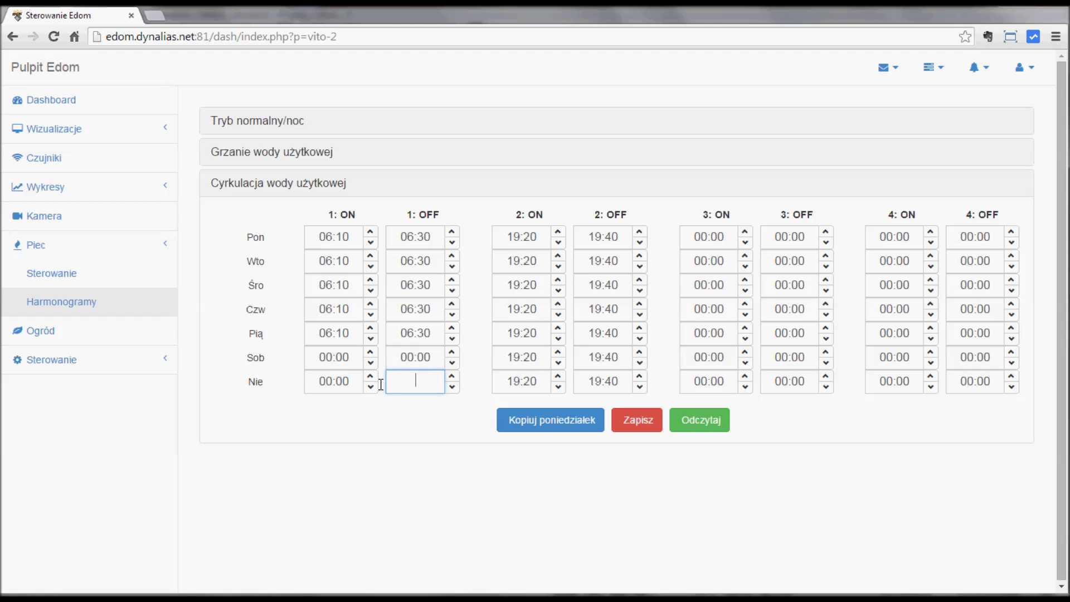
Clear Saturday's and Sunday's second circulation period to 00:00 and save the weekday-only schedule
{"action": "left_click_drag", "start_coordinate": [537, 355], "coordinate": [493, 357]}
{"action": "type", "text": "0"}
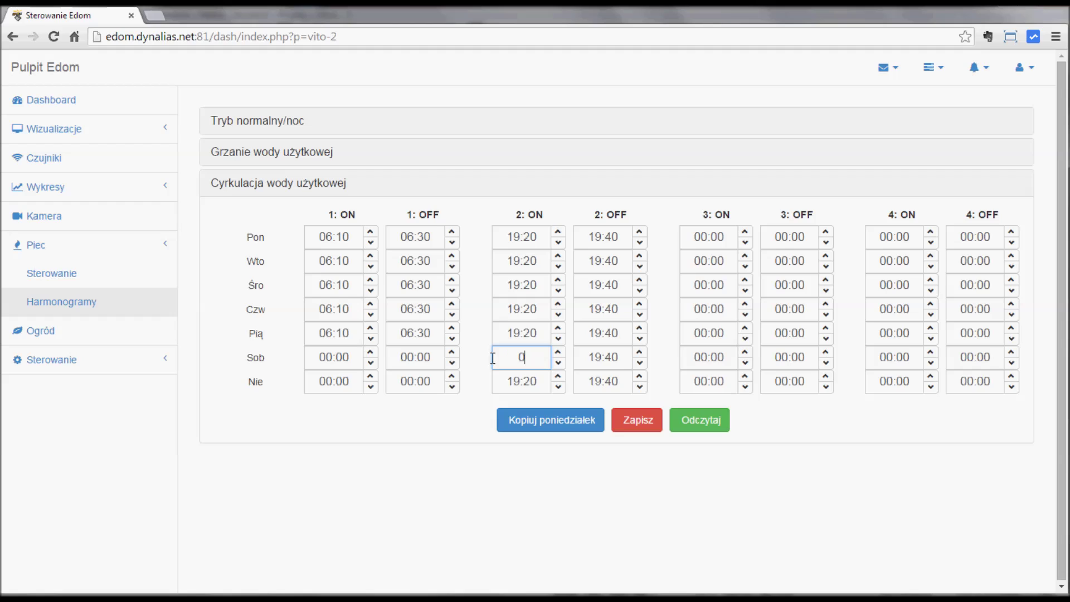
{"action": "left_click_drag", "start_coordinate": [543, 384], "coordinate": [478, 382]}
{"action": "key", "text": "BackSpace"}
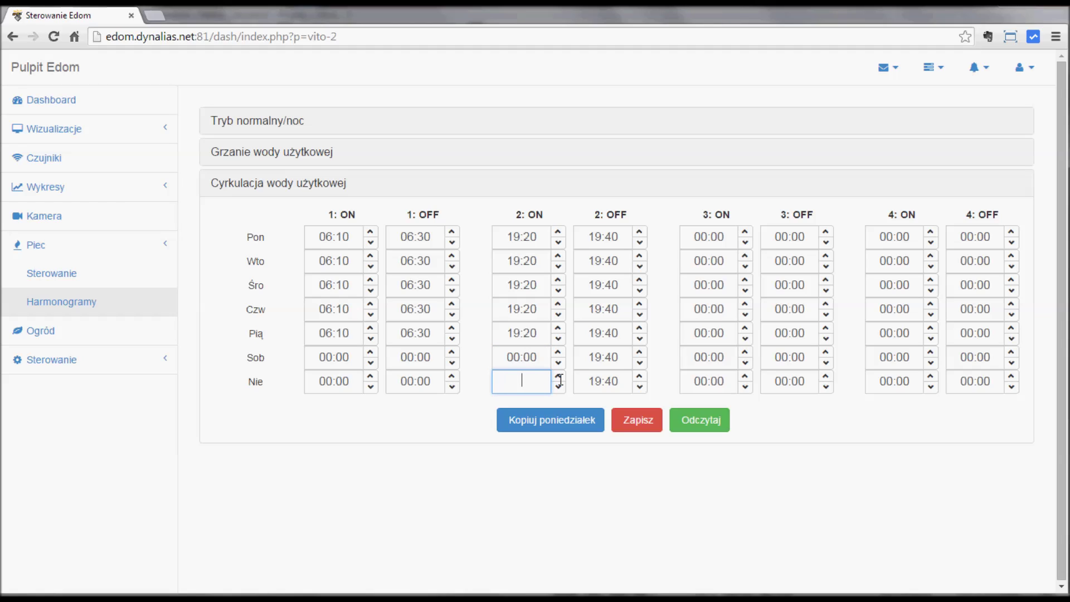
{"action": "left_click_drag", "start_coordinate": [624, 359], "coordinate": [554, 365]}
{"action": "key", "text": "BackSpace"}
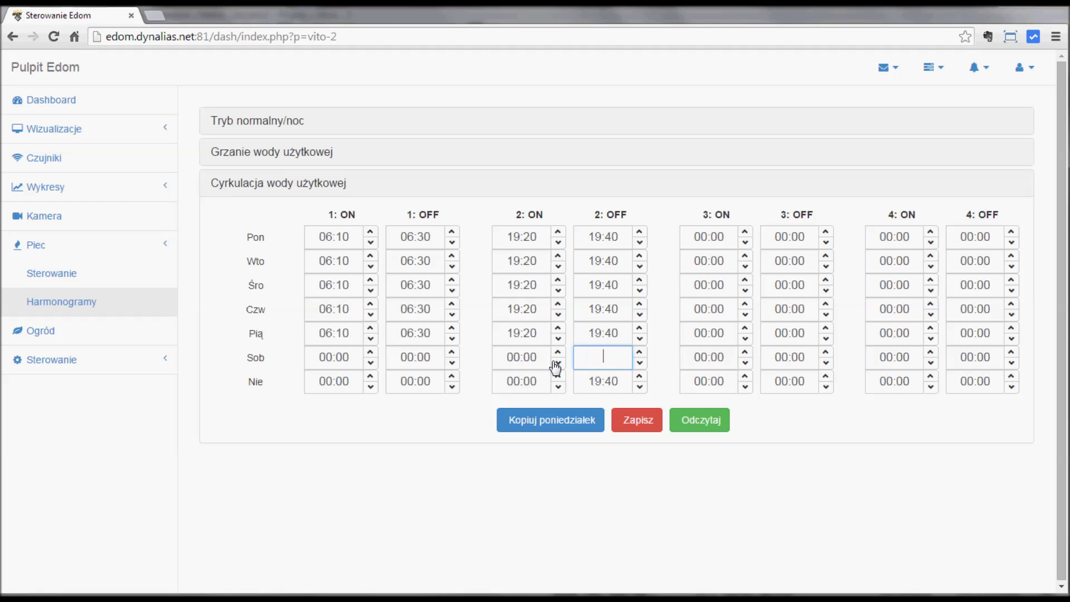
{"action": "left_click_drag", "start_coordinate": [611, 387], "coordinate": [588, 384]}
{"action": "key", "text": "BackSpace"}
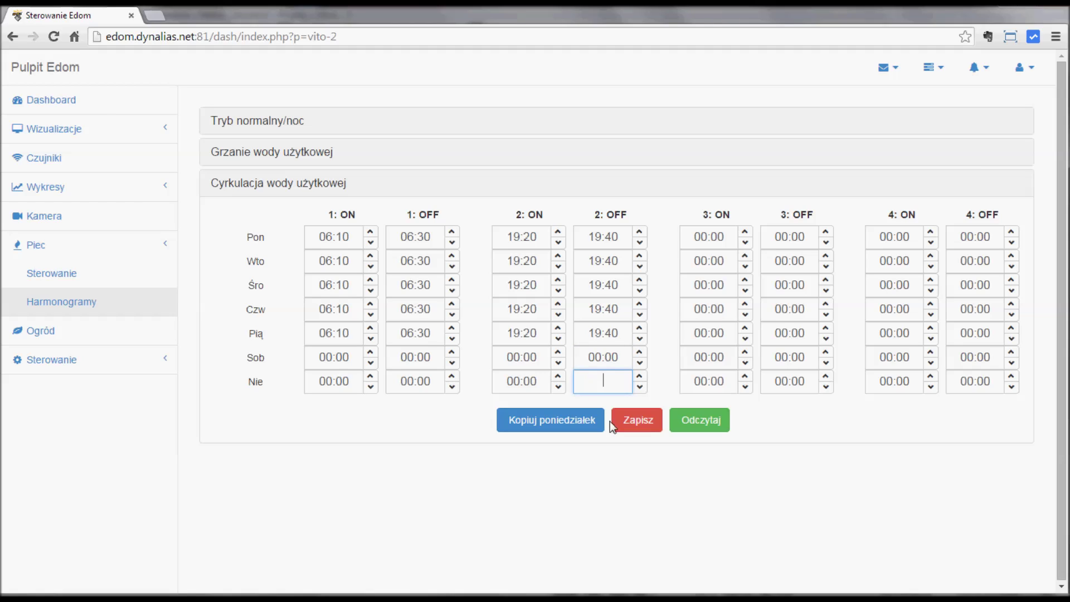
{"action": "left_click", "coordinate": [623, 487]}
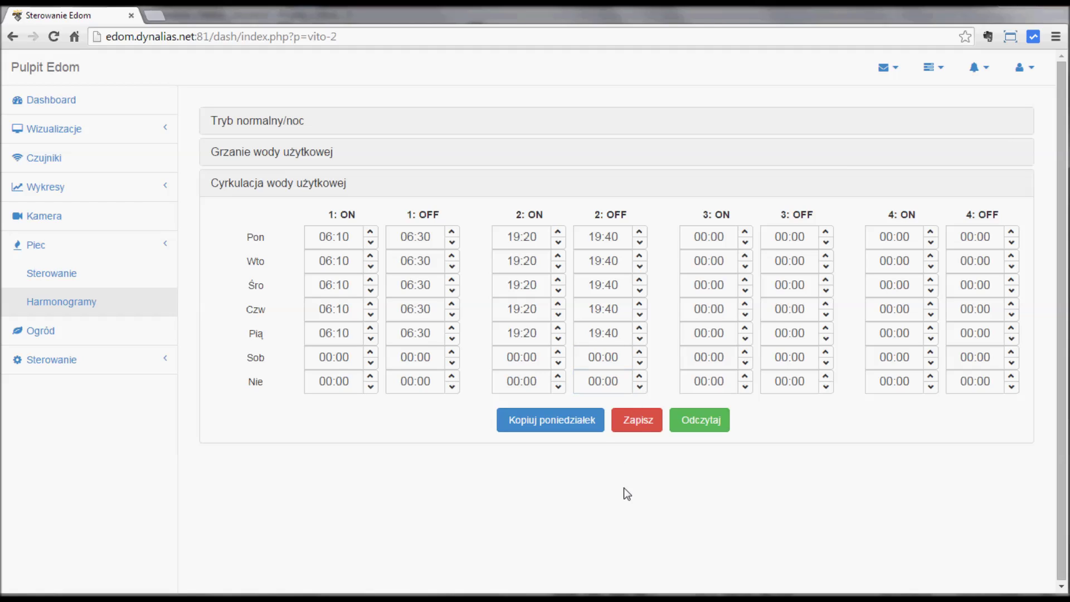
{"action": "left_click", "coordinate": [638, 427]}
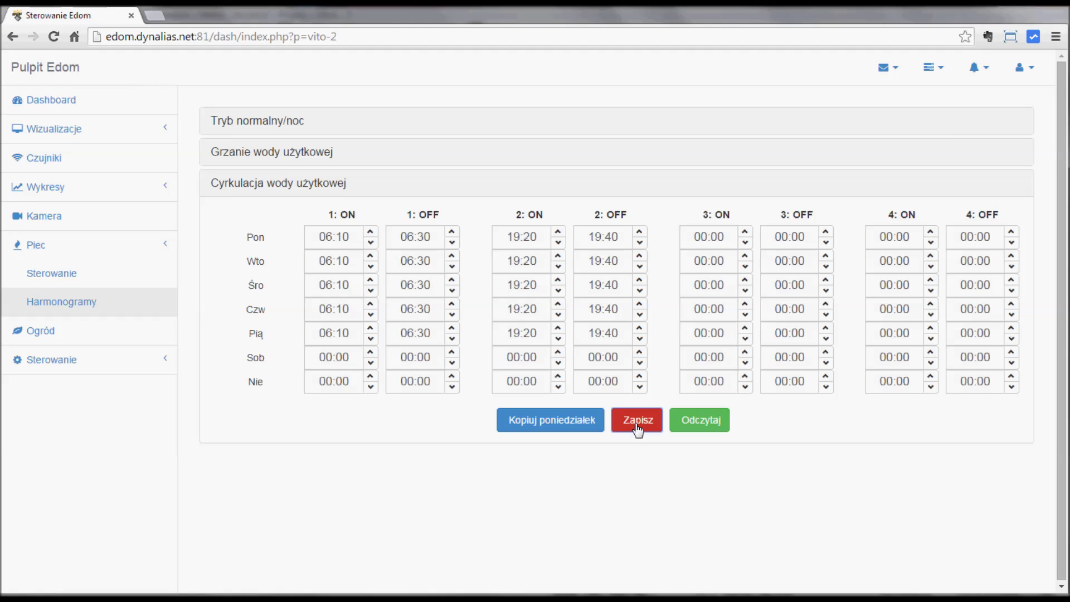
{"action": "left_click", "coordinate": [49, 333]}
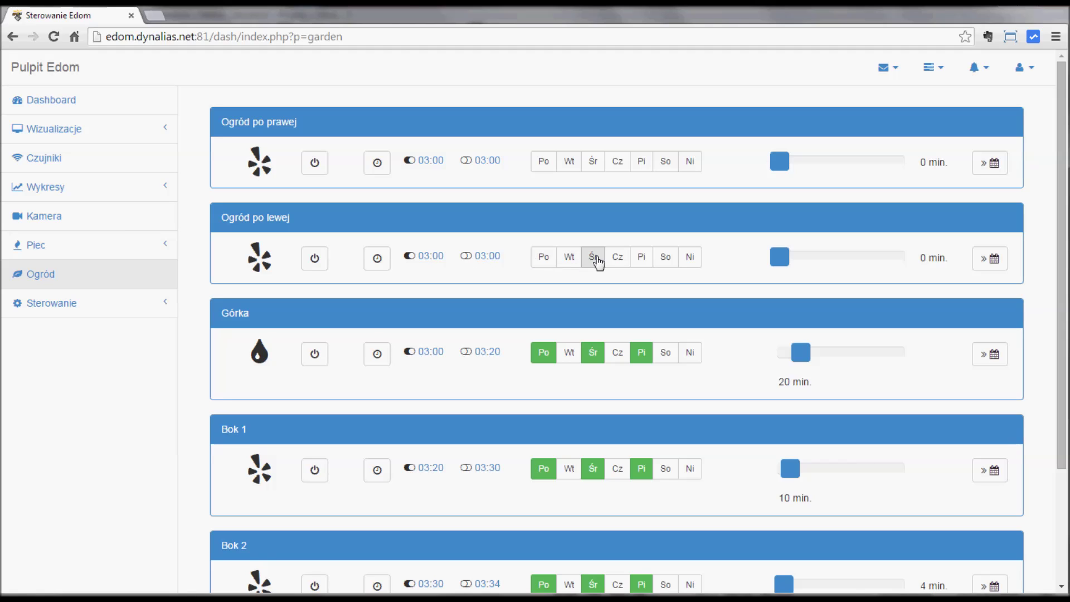
Set the Ogród po lewej sprinkler to 6 min and go to the Rolety blinds page
{"action": "left_click_drag", "start_coordinate": [778, 260], "coordinate": [786, 270]}
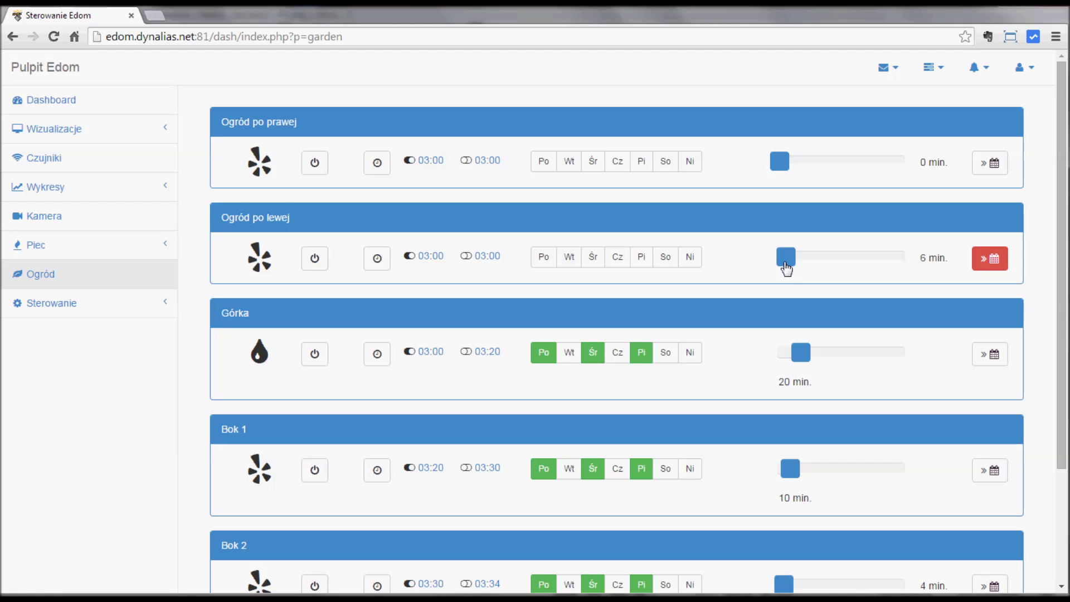
{"action": "left_click", "coordinate": [58, 306]}
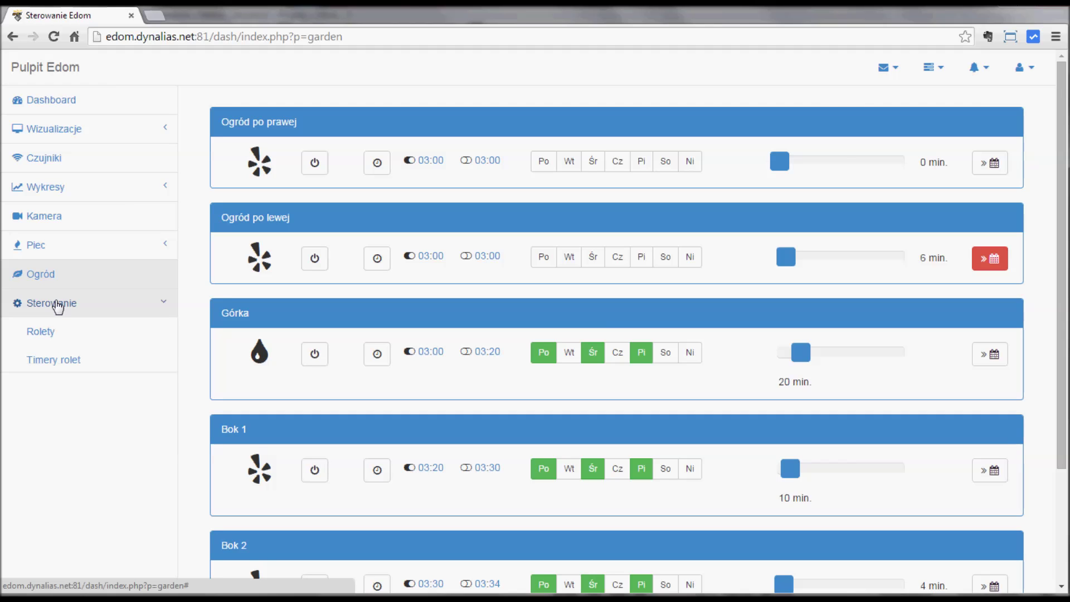
{"action": "left_click", "coordinate": [40, 332]}
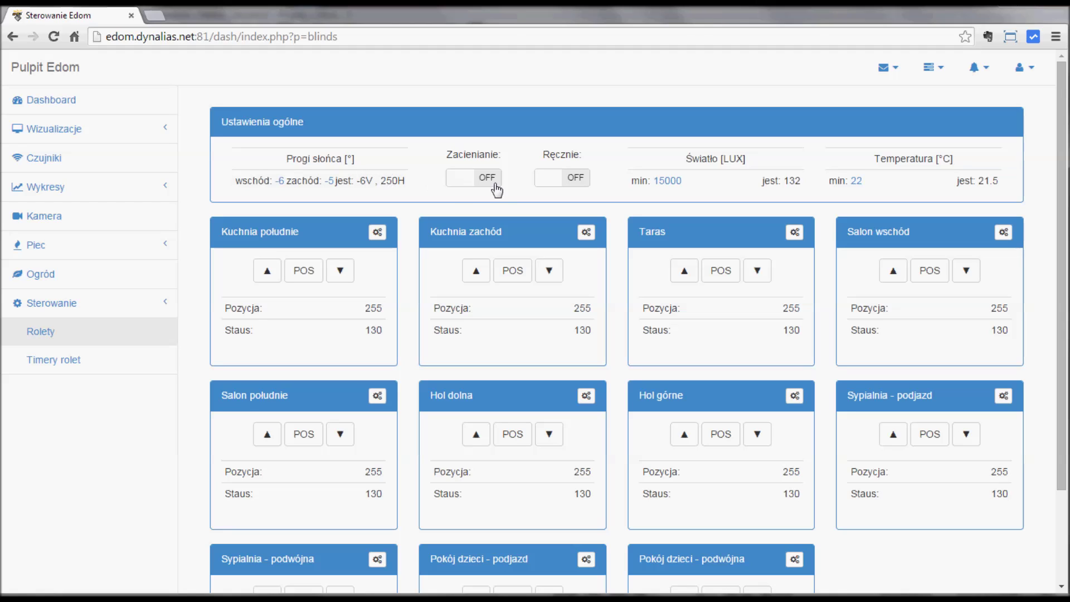
Try switching on automatic shading (Zacienianie) on the blinds page
{"action": "left_click", "coordinate": [462, 180]}
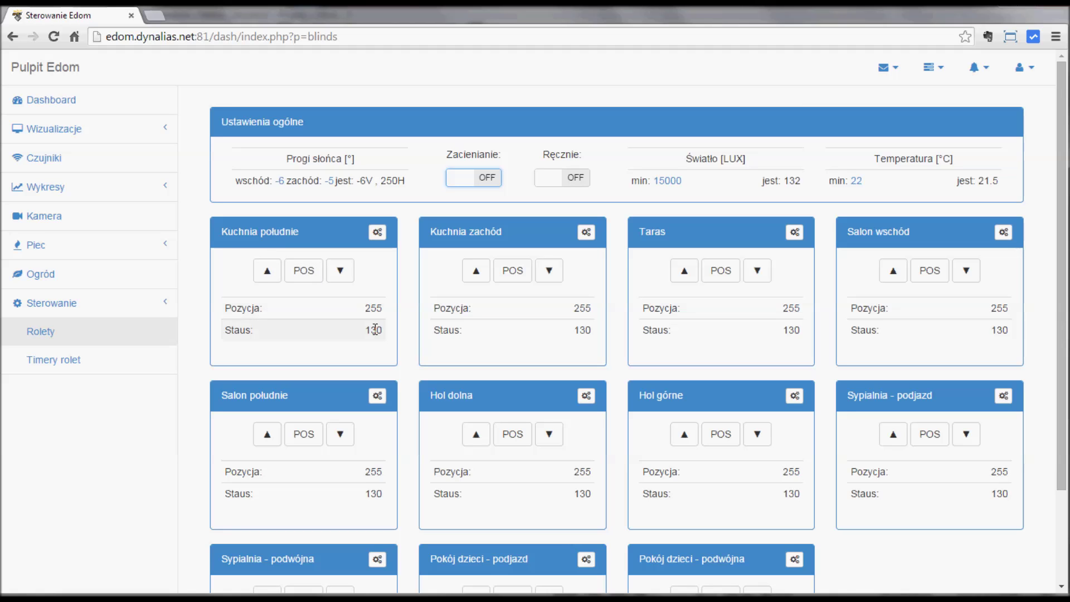
Show the 'Rodzaje statusów' list explaining the blind status codes
{"action": "left_click_drag", "start_coordinate": [366, 330], "coordinate": [375, 329]}
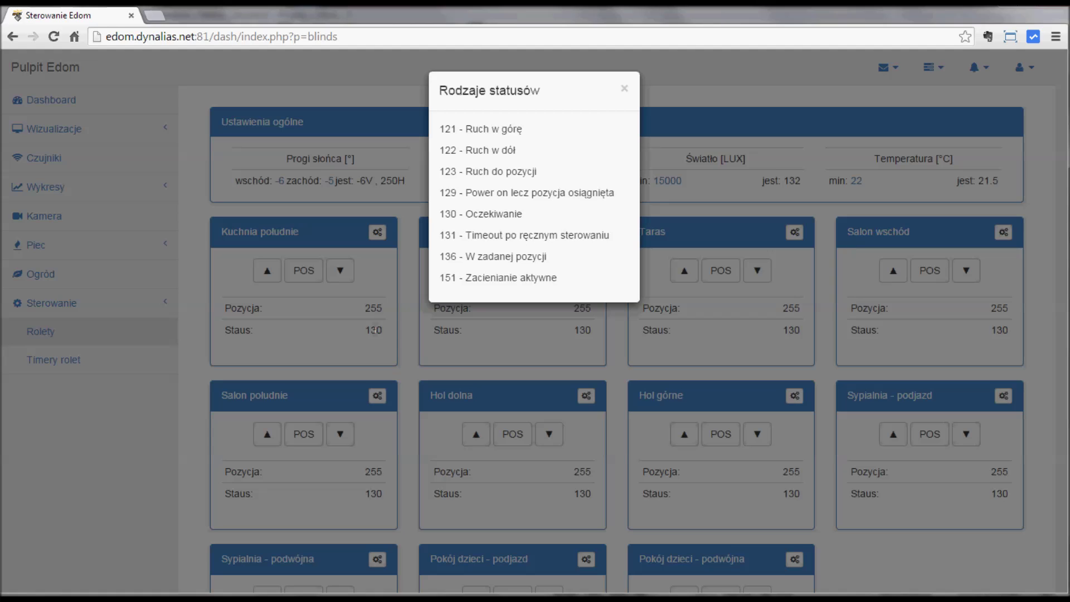
{"action": "left_click", "coordinate": [374, 330]}
{"action": "left_click", "coordinate": [377, 233]}
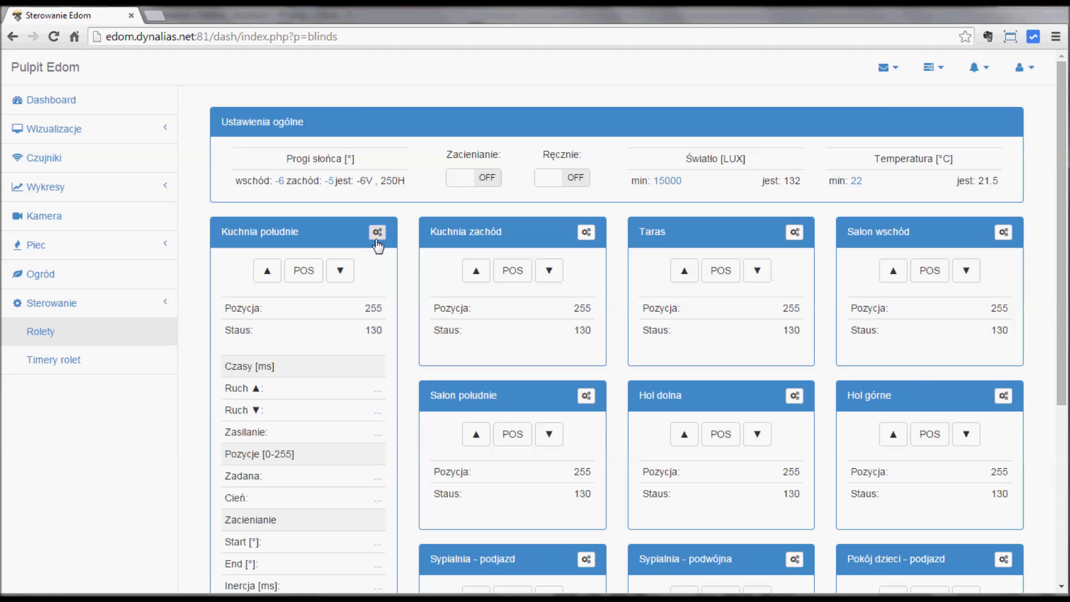
{"action": "scroll", "coordinate": [313, 353], "scroll_direction": "down", "scroll_amount": 3}
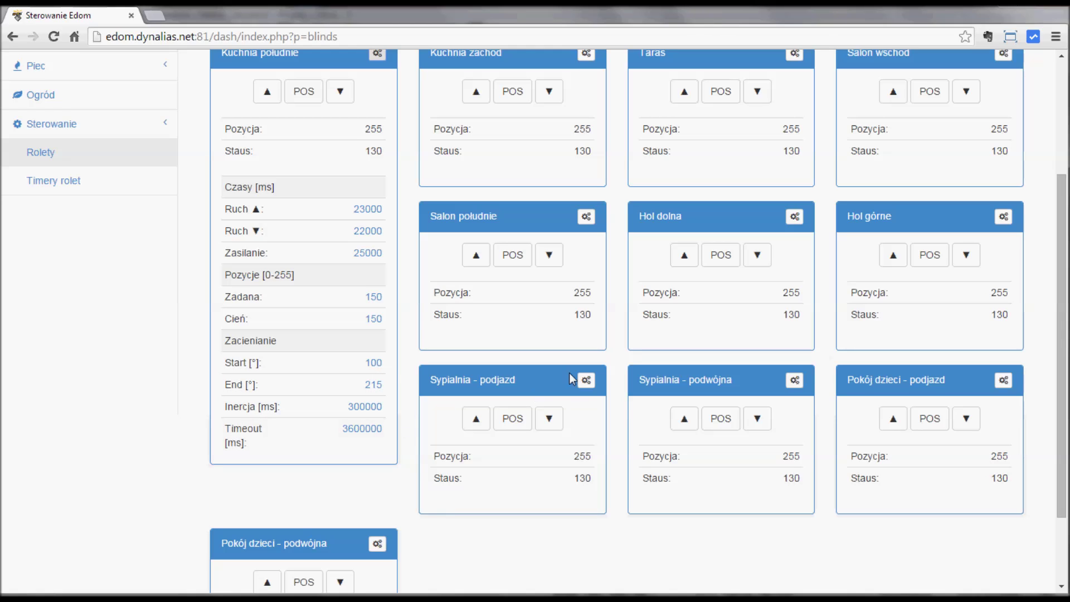
{"action": "left_click", "coordinate": [586, 381]}
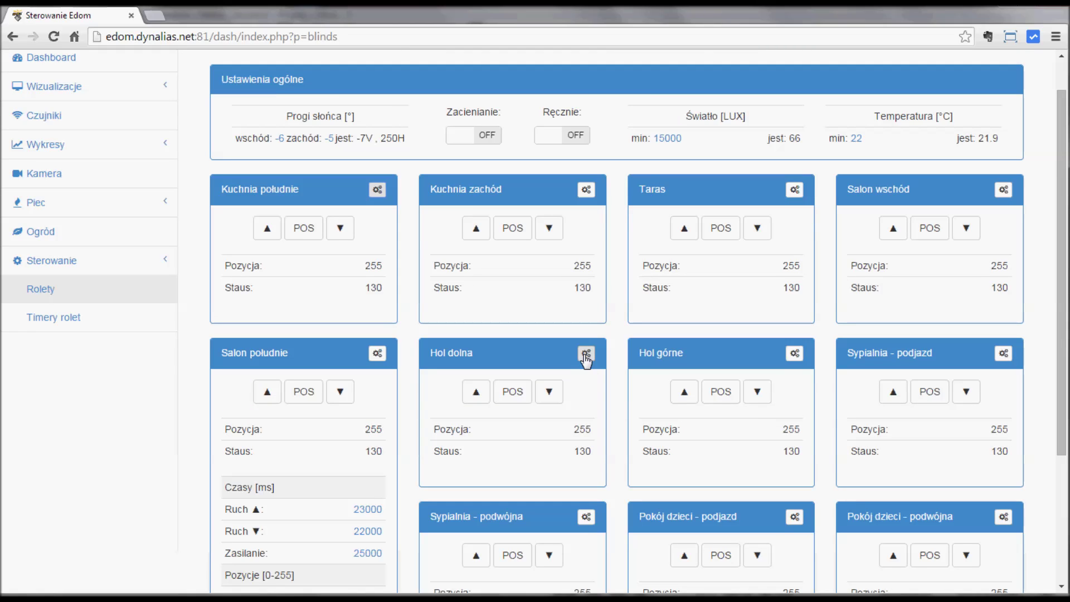
{"action": "left_click", "coordinate": [378, 354]}
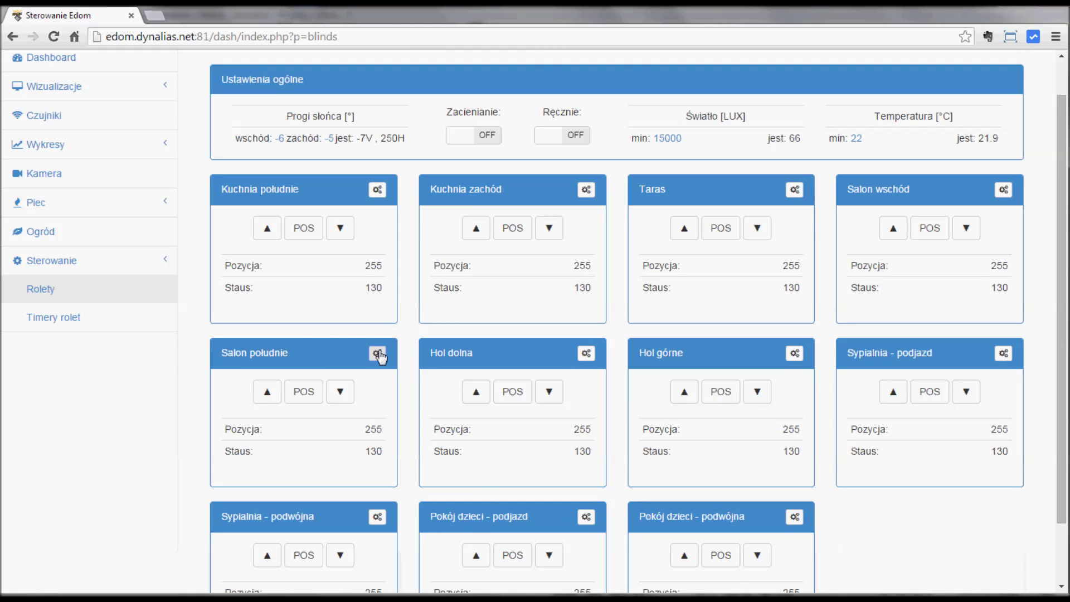
{"action": "left_click", "coordinate": [83, 319]}
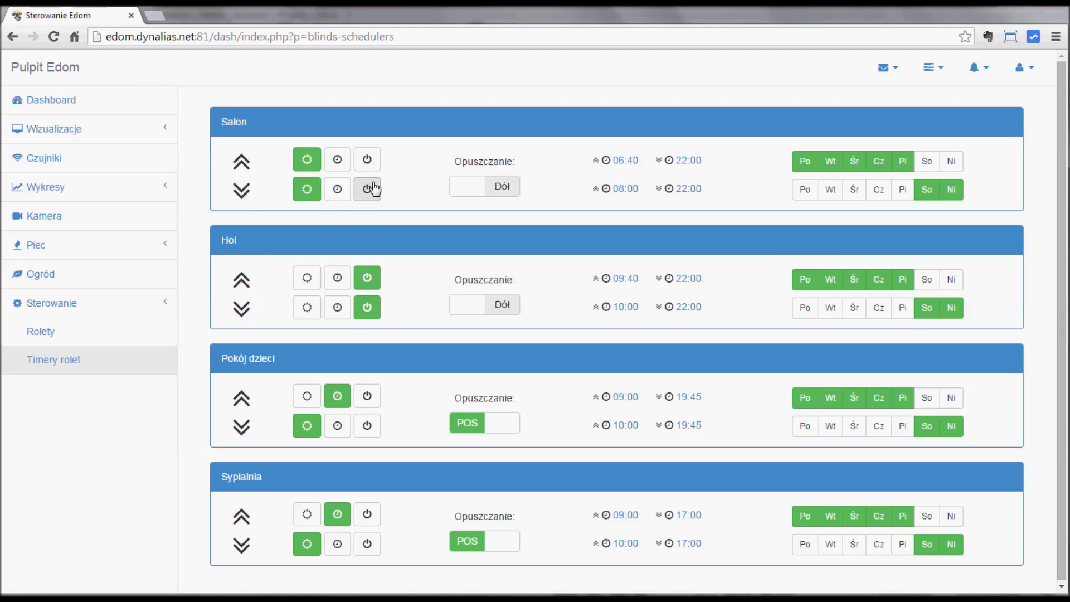
Toggle Salon's Opuszczanie lowering mode to POS and back to Dół
{"action": "left_click", "coordinate": [477, 190]}
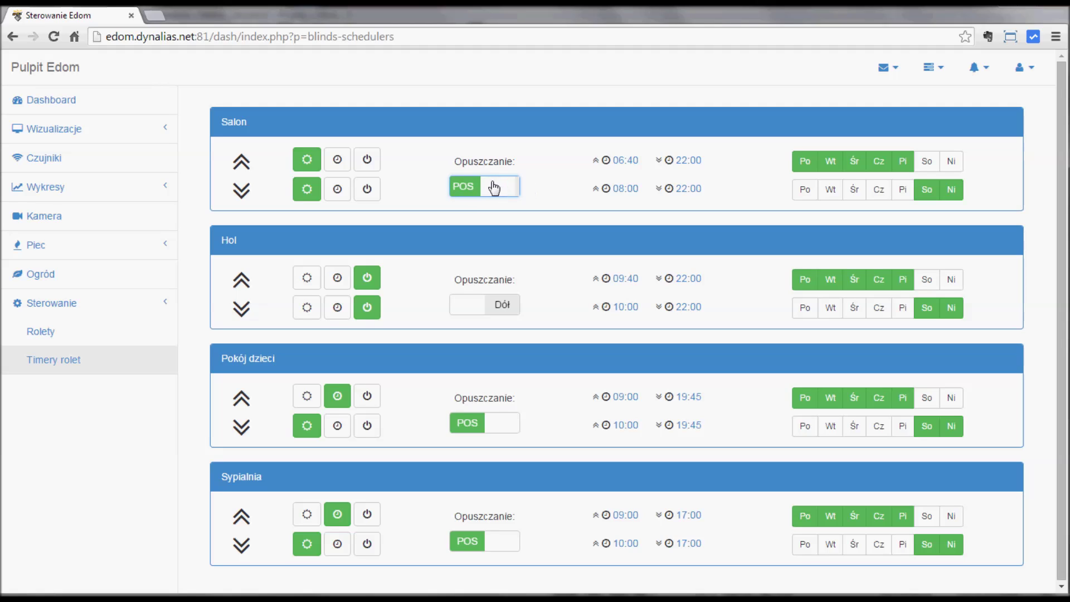
{"action": "left_click", "coordinate": [490, 187]}
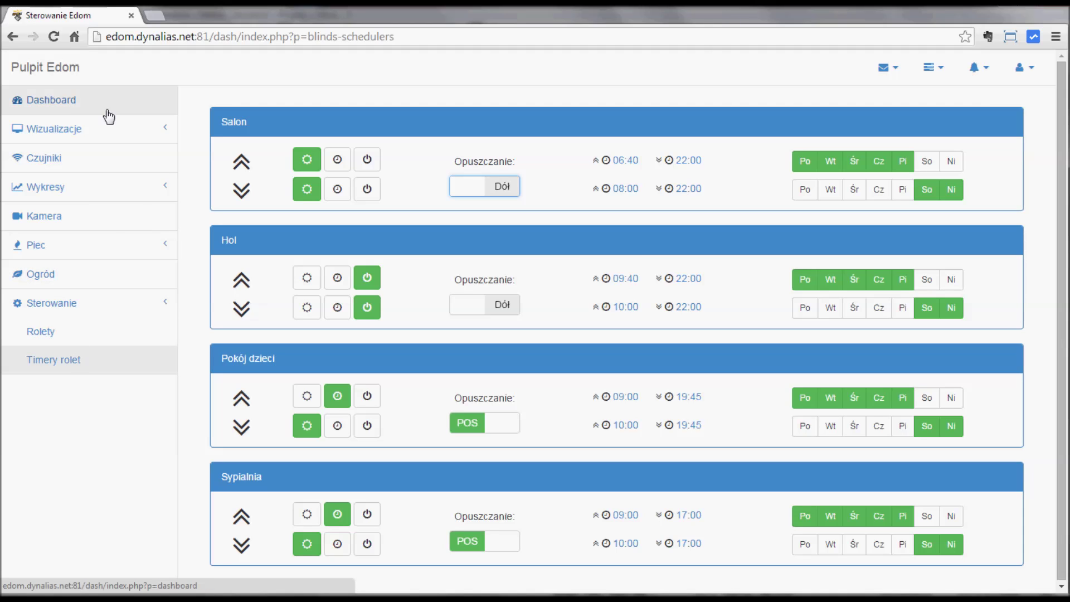
Return to the dashboard and open the Wizualizacje Parter floor plan in a new tab
{"action": "left_click", "coordinate": [60, 108]}
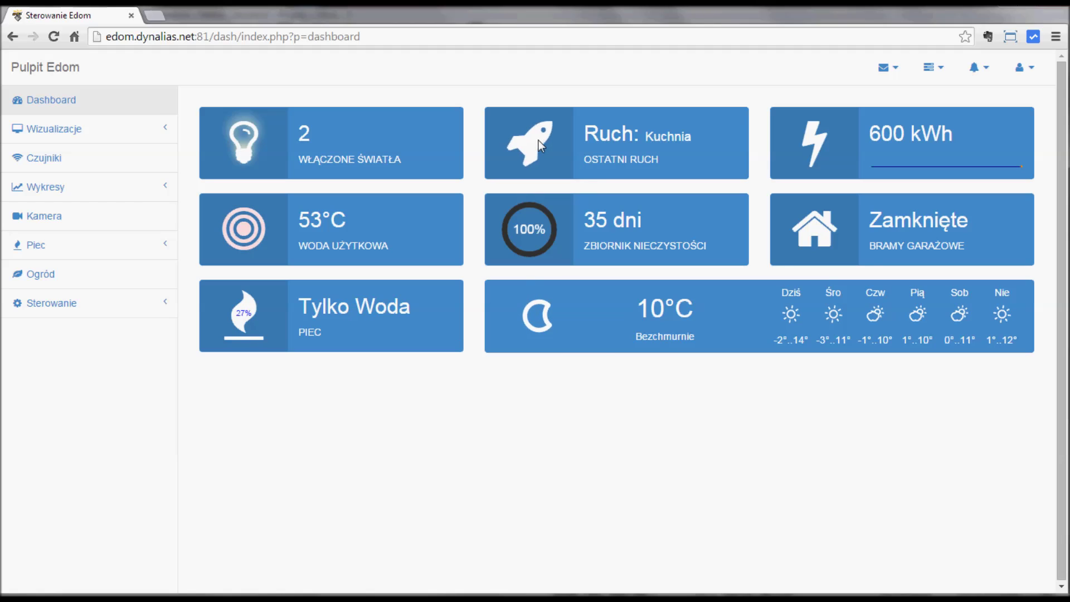
{"action": "left_click", "coordinate": [87, 137]}
{"action": "left_click_drag", "start_coordinate": [74, 162], "coordinate": [203, 15]}
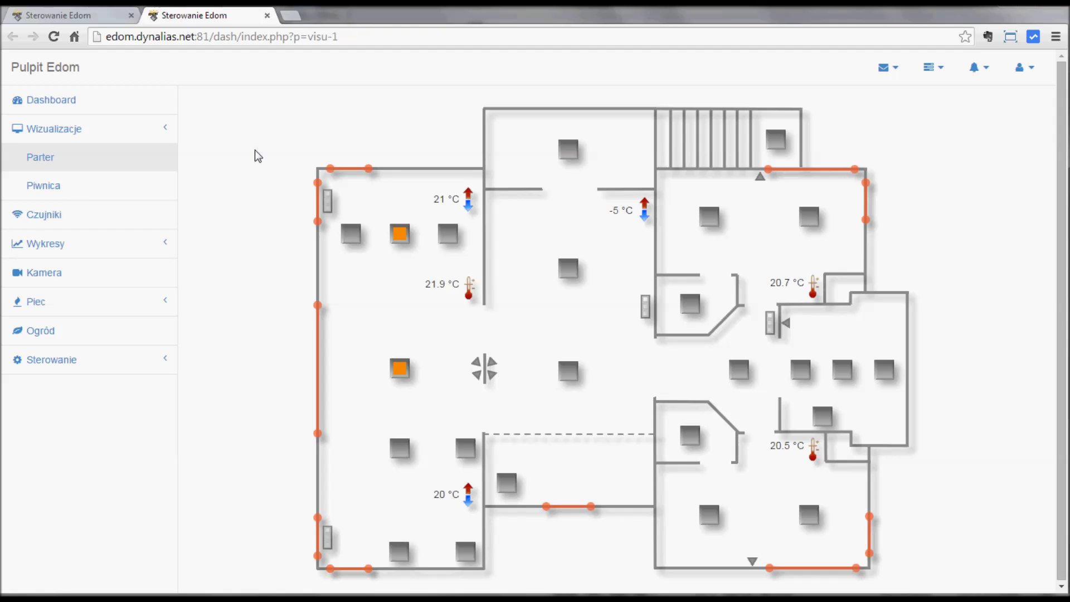
Turn on the centre-right room light on the Parter plan and check the dashboard's lit-lights count
{"action": "left_click", "coordinate": [84, 12]}
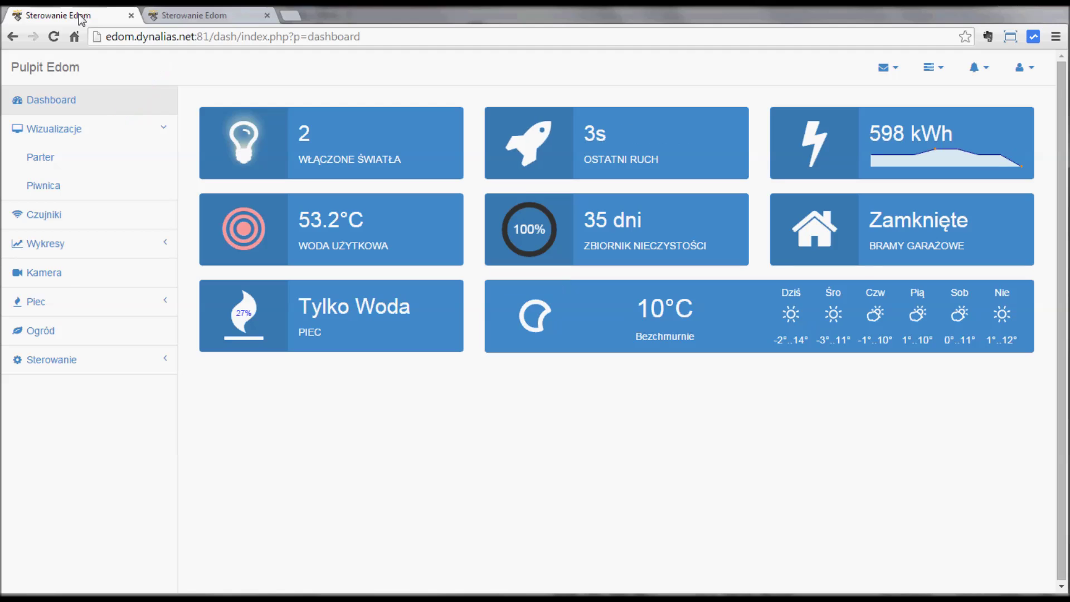
{"action": "left_click", "coordinate": [222, 12]}
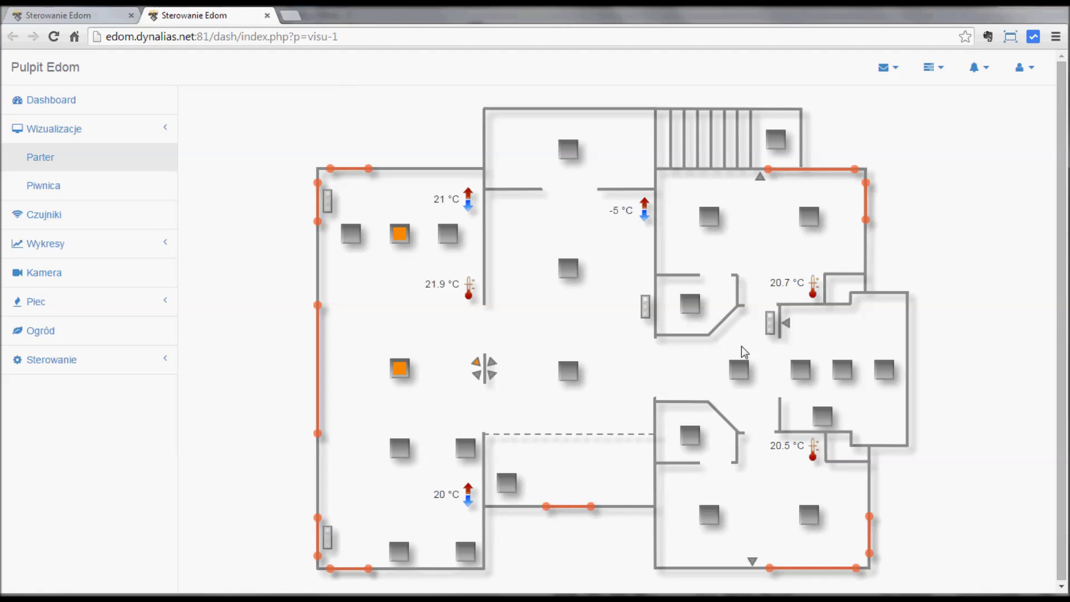
{"action": "left_click", "coordinate": [688, 306]}
{"action": "left_click", "coordinate": [97, 20]}
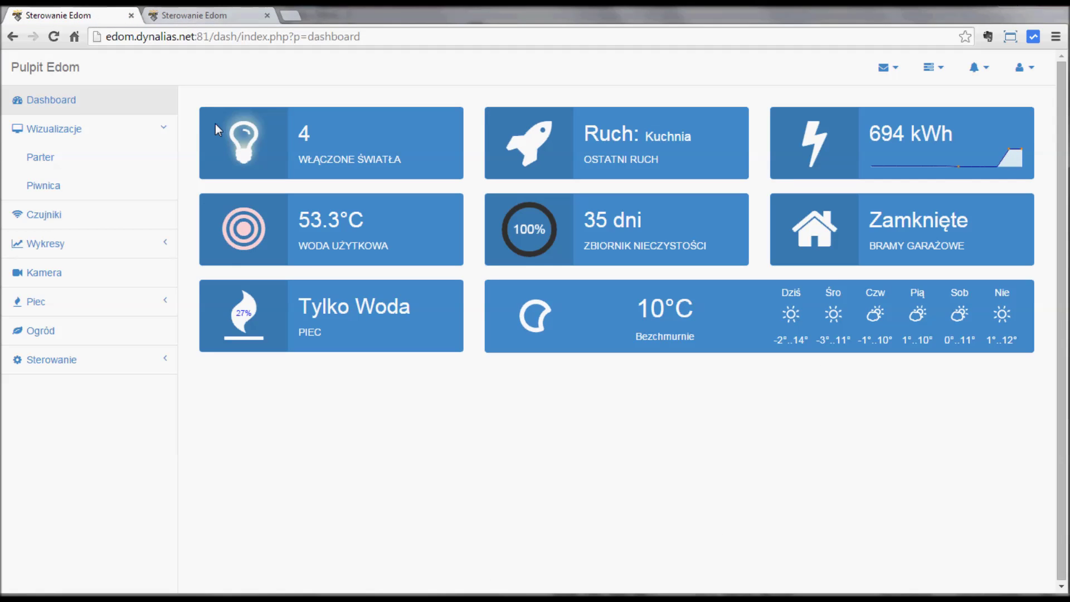
Switch off the lower centre-right room light and confirm the dashboard shows 2 lights on
{"action": "mouse_move", "coordinate": [243, 143]}
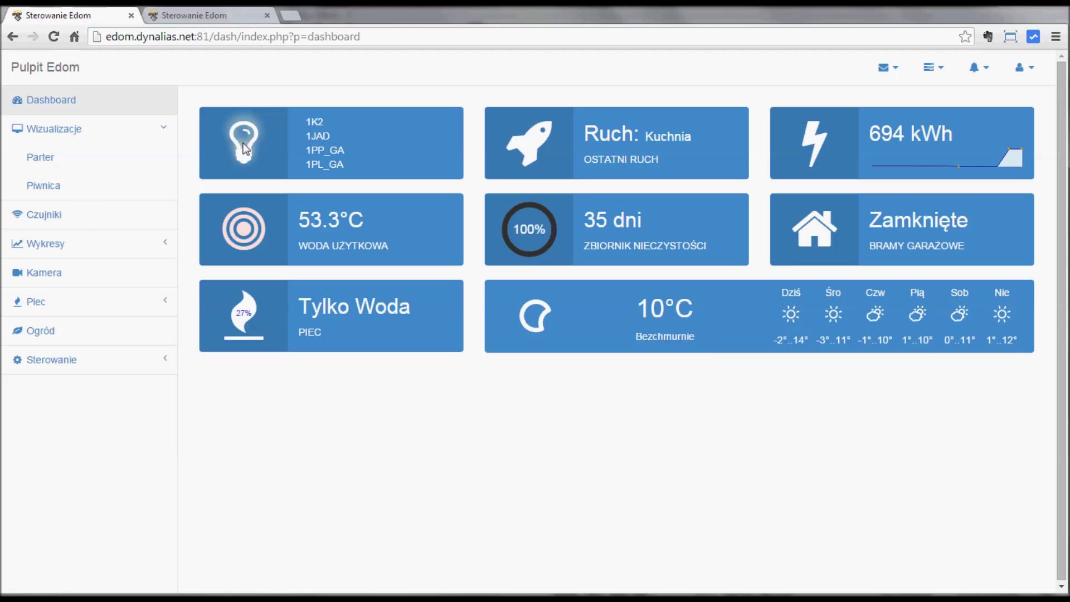
{"action": "left_click", "coordinate": [225, 22]}
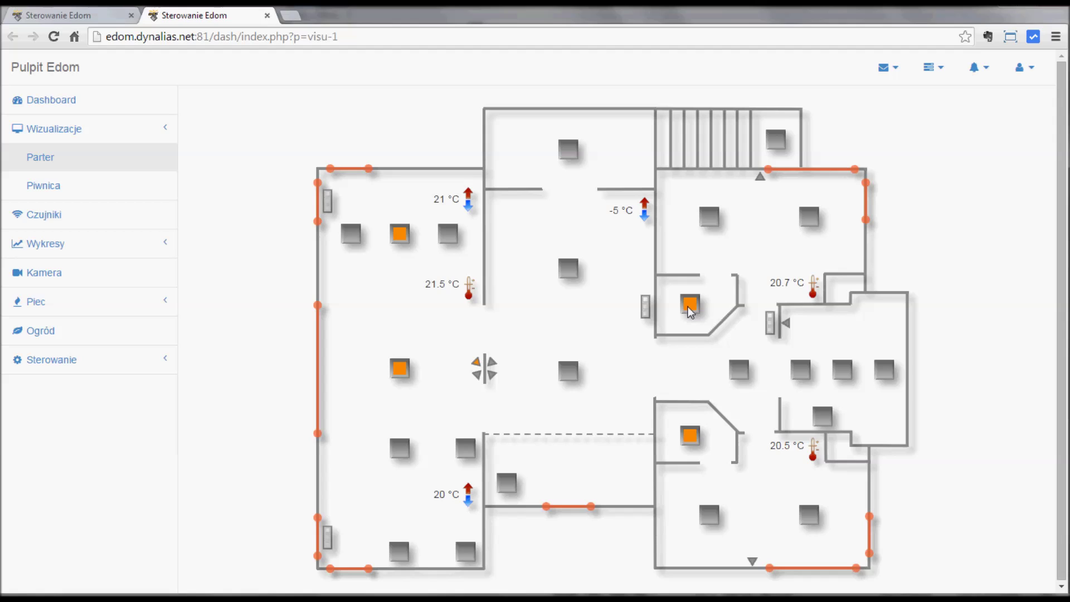
{"action": "left_click", "coordinate": [690, 435]}
{"action": "left_click", "coordinate": [68, 14]}
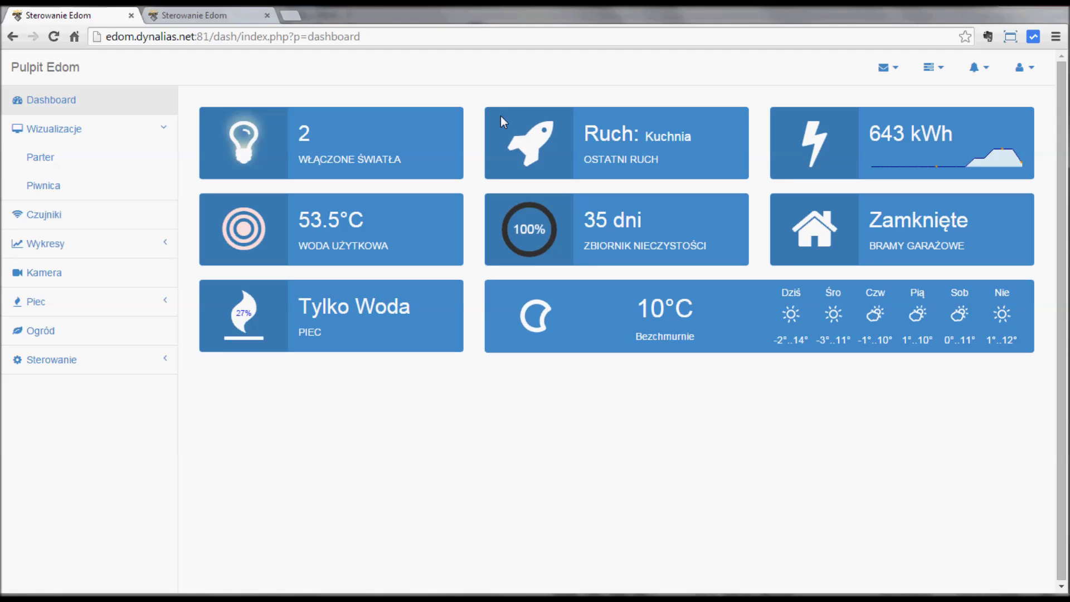
{"action": "left_click", "coordinate": [221, 12]}
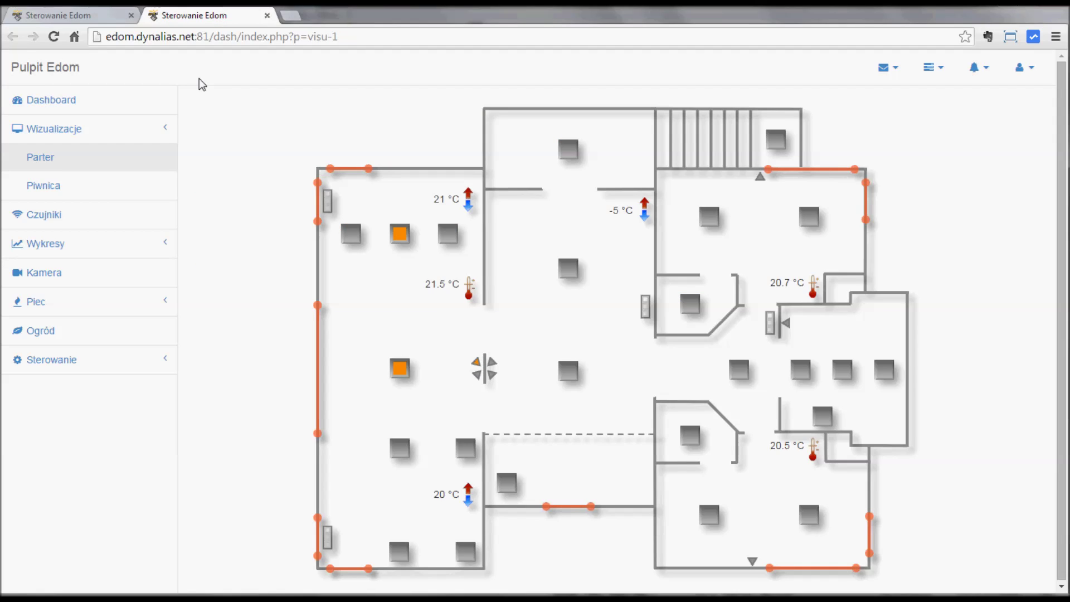
{"action": "left_click", "coordinate": [81, 16]}
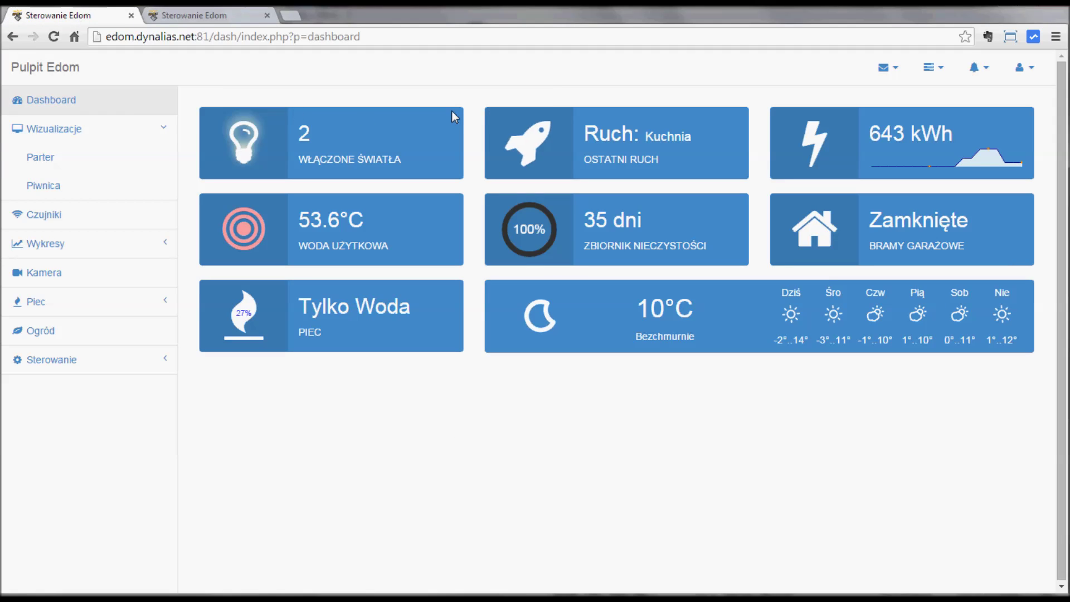
{"action": "mouse_move", "coordinate": [911, 167]}
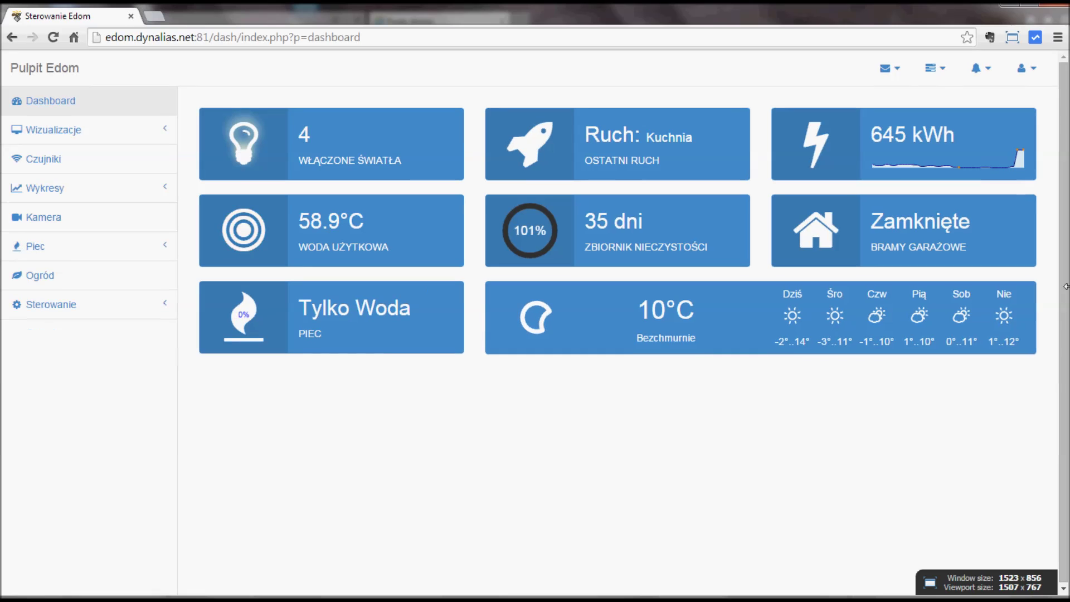
Narrow the browser window to the one-column layout, then widen it to three tiles per row
{"action": "left_click_drag", "start_coordinate": [1061, 308], "coordinate": [362, 432]}
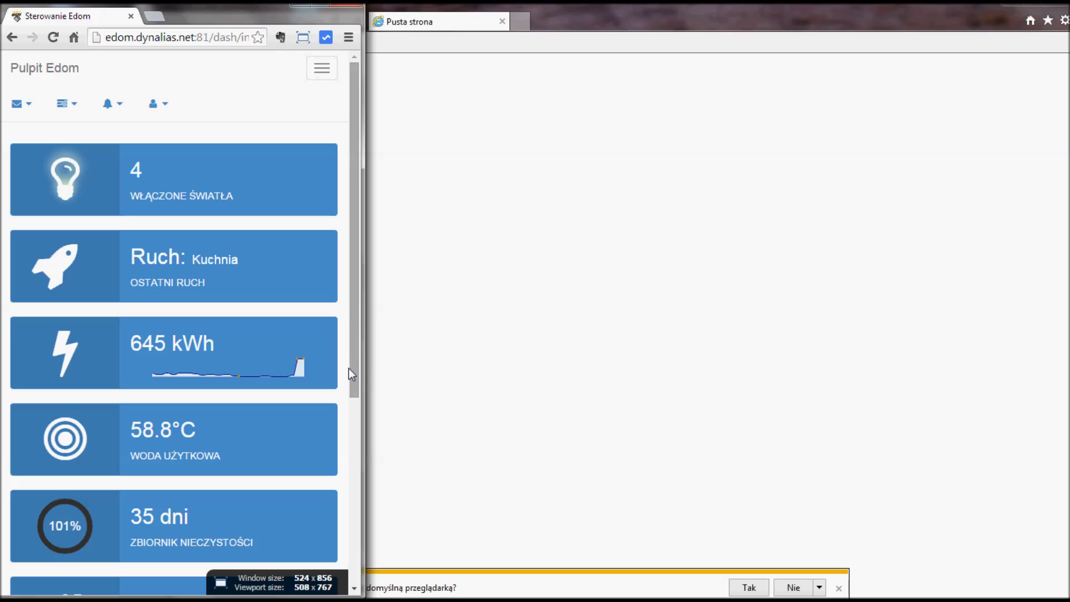
{"action": "left_click_drag", "start_coordinate": [350, 368], "coordinate": [982, 415]}
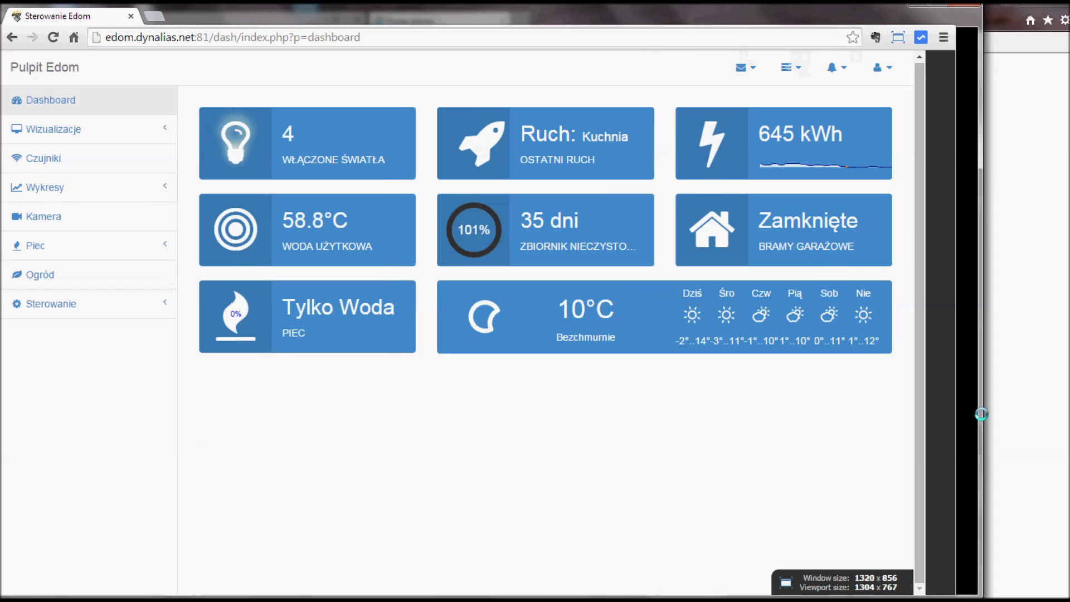